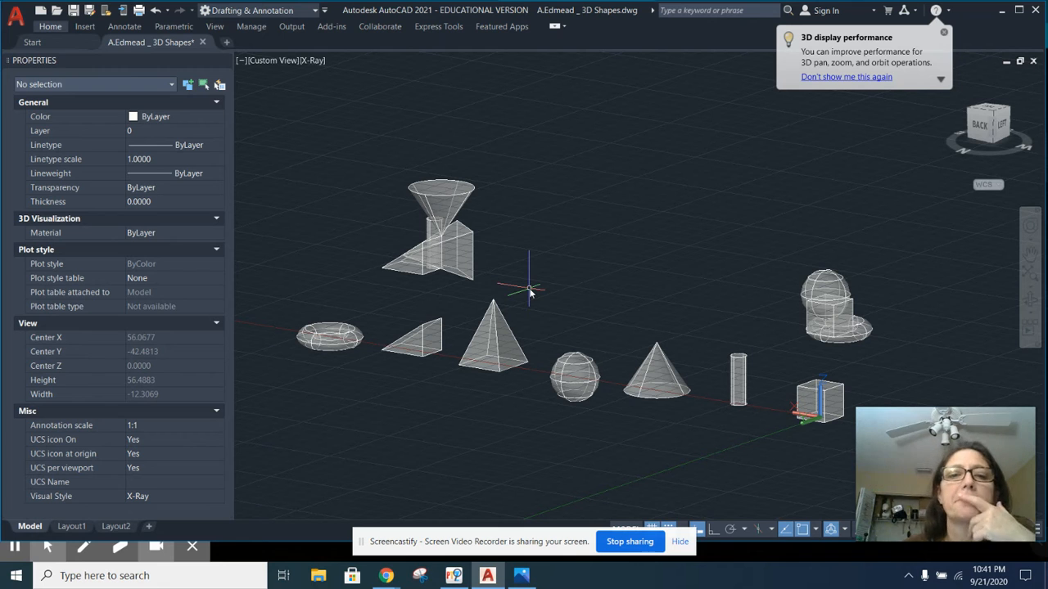
- Examine the existing stacked solids under the inverted cone up close and from several angles
{"action": "middle_click_drag", "start_coordinate": [489, 272], "coordinate": [275, 318], "text": "shift"}
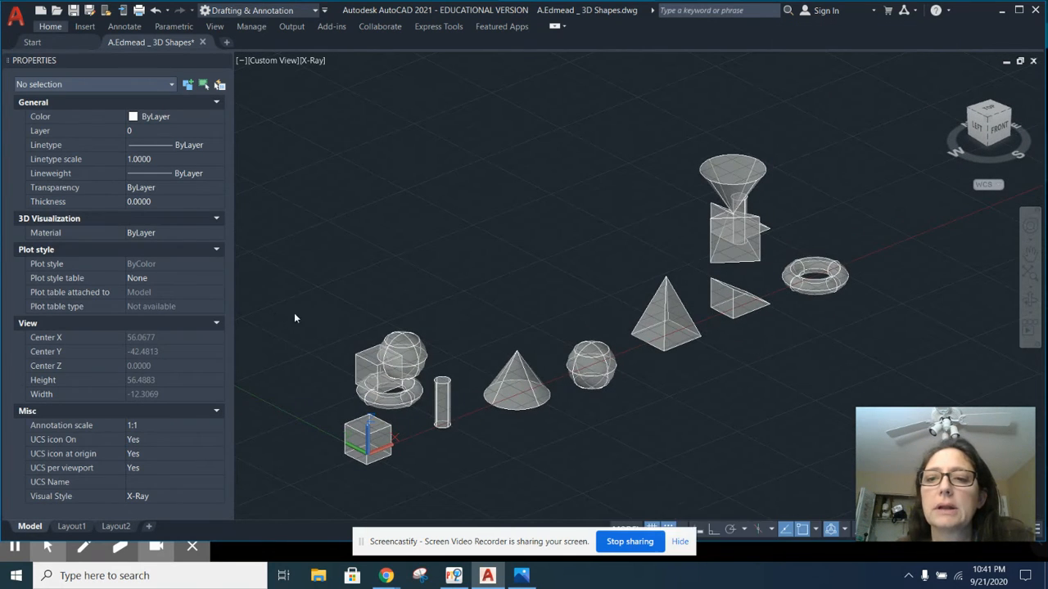
{"action": "middle_click_drag", "start_coordinate": [654, 326], "coordinate": [427, 322], "text": "shift"}
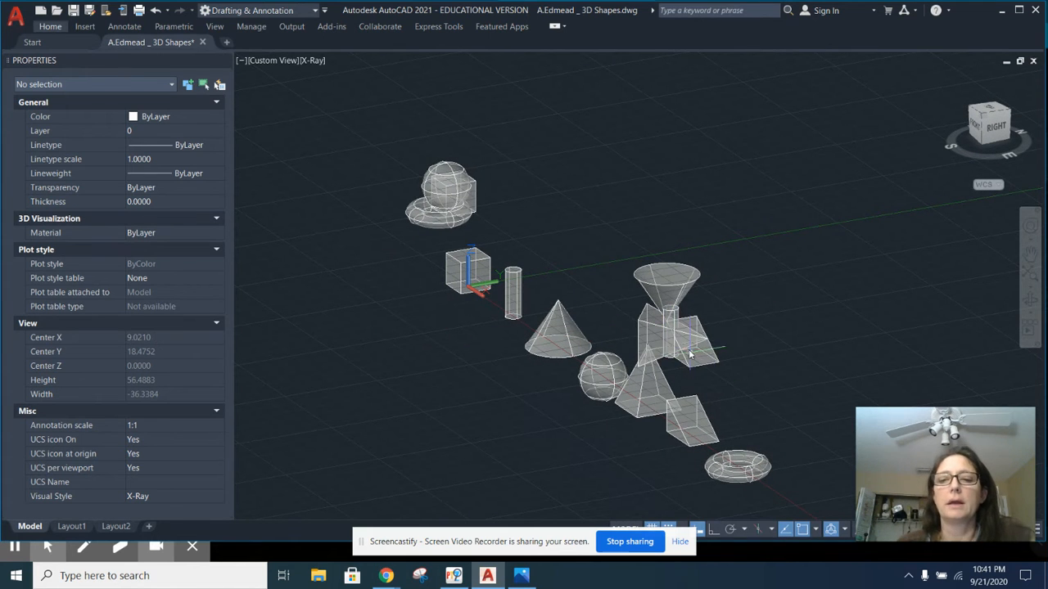
{"action": "scroll", "coordinate": [691, 358], "scroll_direction": "up", "scroll_amount": 3}
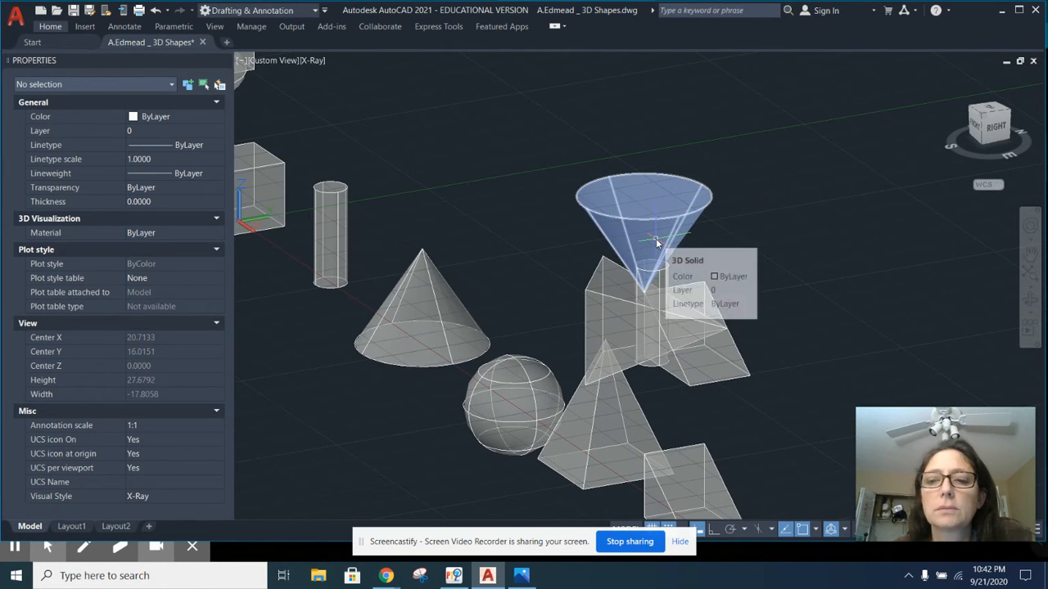
{"action": "scroll", "coordinate": [687, 311], "scroll_direction": "up", "scroll_amount": 3}
{"action": "middle_click_drag", "start_coordinate": [793, 312], "coordinate": [770, 242]}
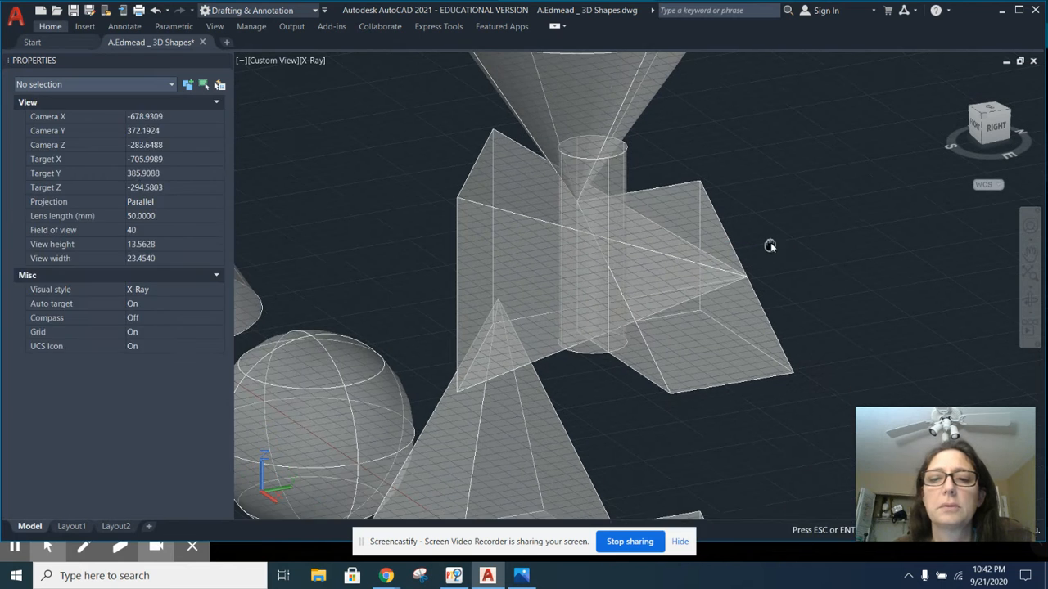
{"action": "scroll", "coordinate": [771, 243], "scroll_direction": "down", "scroll_amount": 2}
{"action": "scroll", "coordinate": [770, 243], "scroll_direction": "down", "scroll_amount": 1}
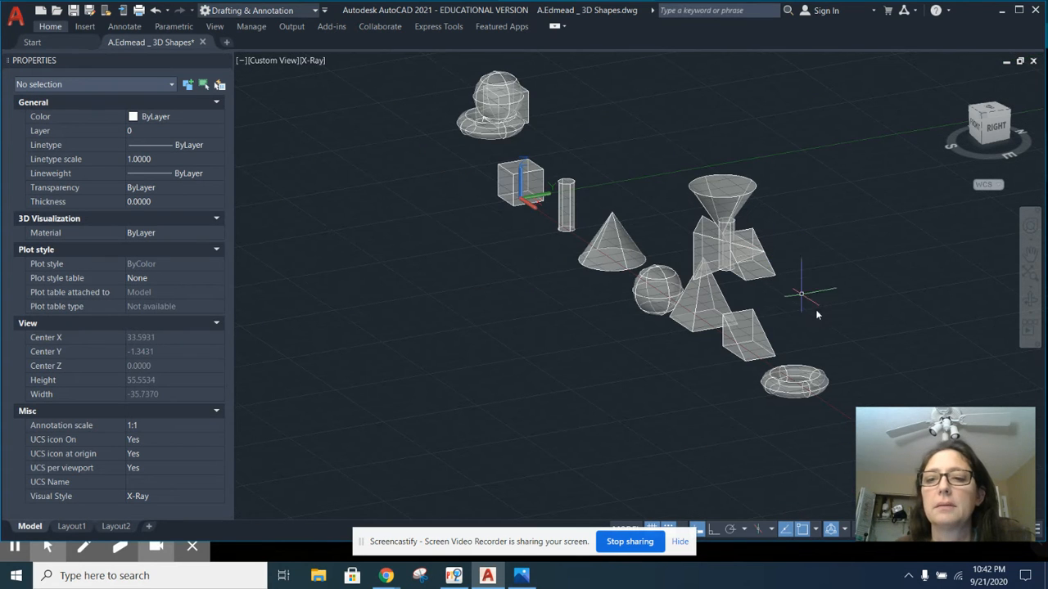
- Copy the wedge from the row of solids to the open area in front of the row
{"action": "left_click", "coordinate": [749, 355]}
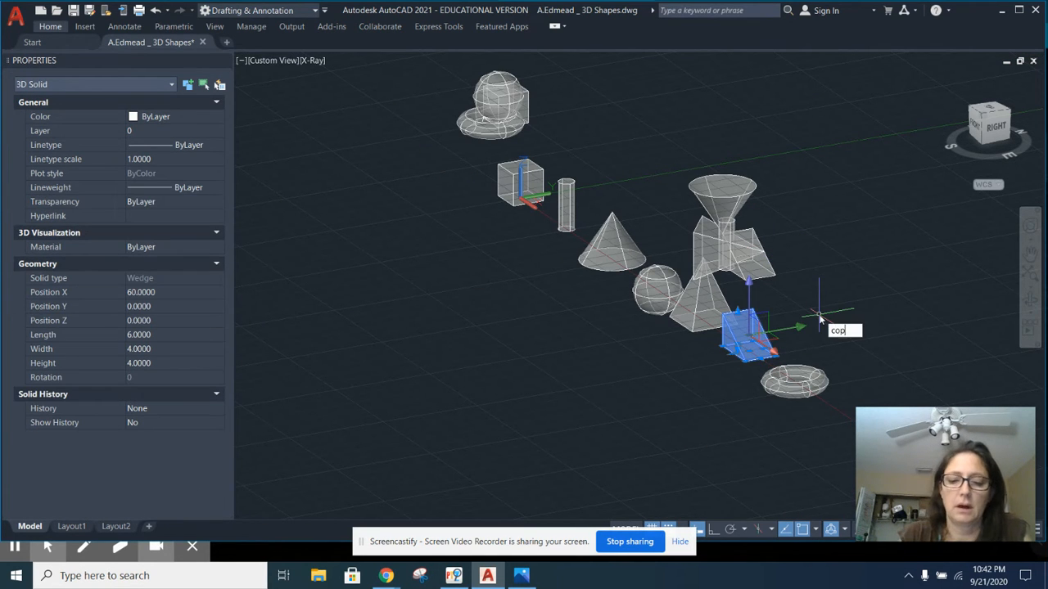
{"action": "type", "text": "co"}
{"action": "key", "text": "Return"}
{"action": "left_click", "coordinate": [749, 361]}
{"action": "left_click", "coordinate": [578, 391]}
{"action": "key", "text": "Return"}
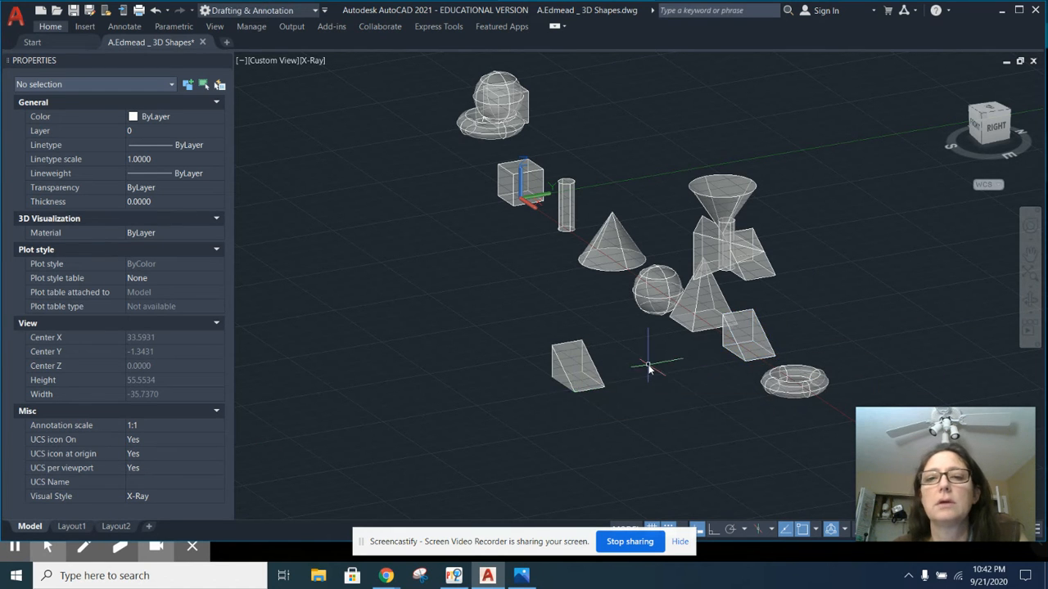
- Copy the cylinder by its base center to the midpoint of the copied wedge's back bottom edge
{"action": "scroll", "coordinate": [648, 368], "scroll_direction": "down", "scroll_amount": 5}
{"action": "scroll", "coordinate": [662, 369], "scroll_direction": "up", "scroll_amount": 5}
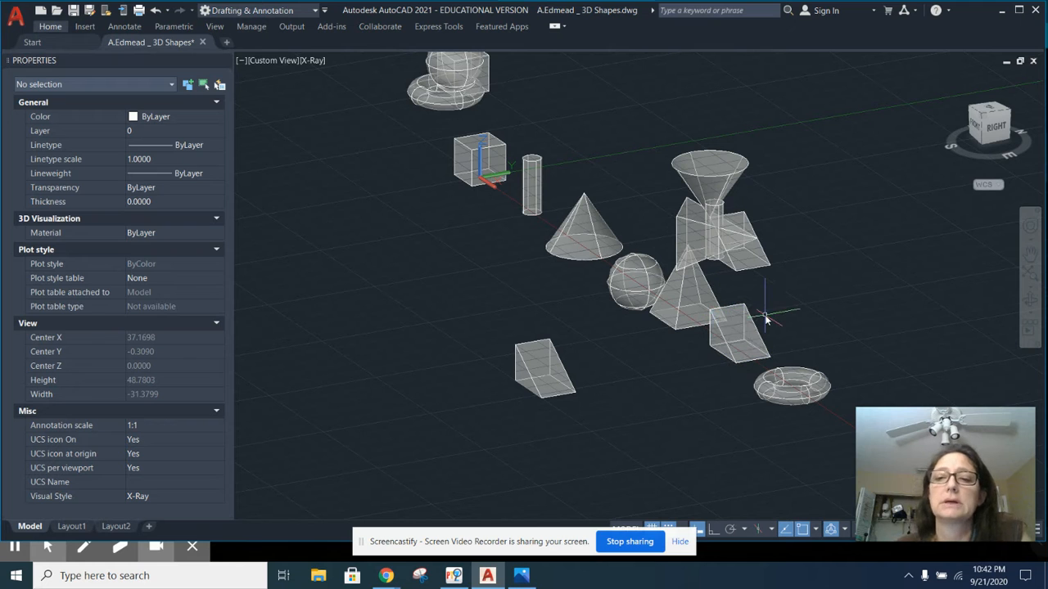
{"action": "left_click", "coordinate": [530, 184]}
{"action": "key", "text": "Return"}
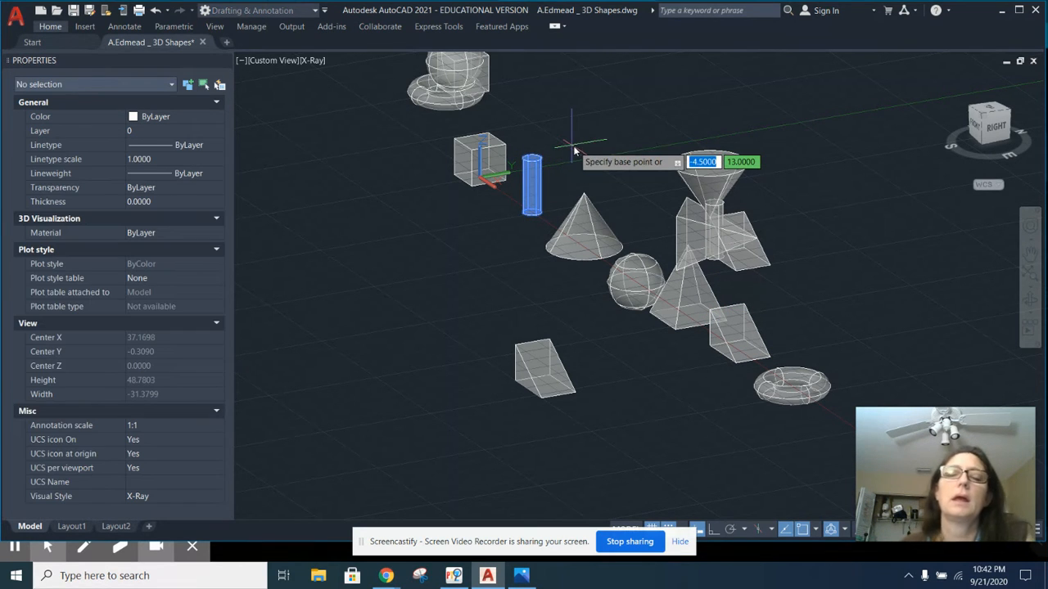
{"action": "scroll", "coordinate": [547, 201], "scroll_direction": "up", "scroll_amount": 4}
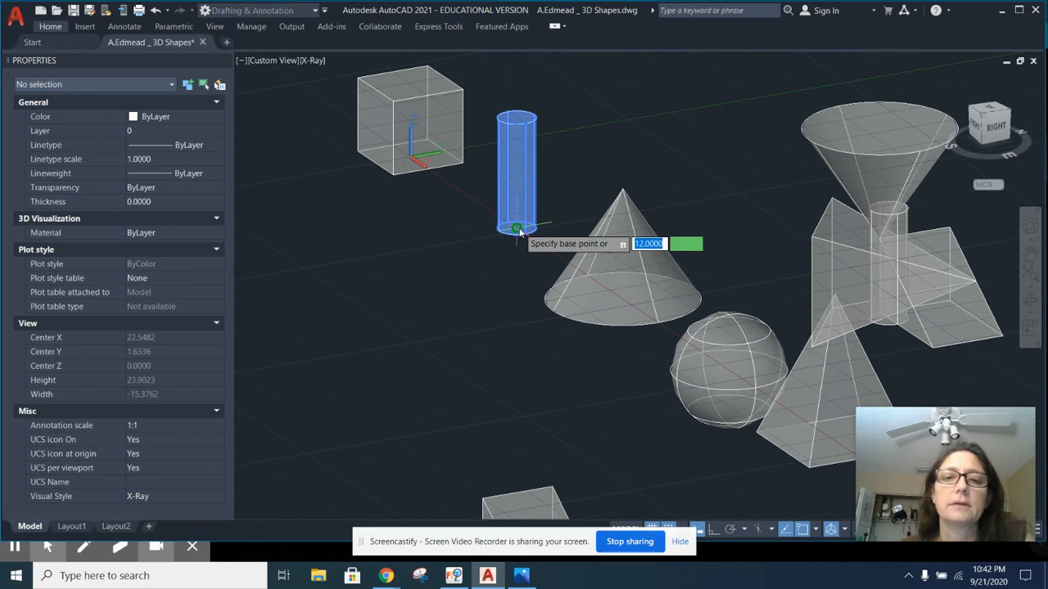
{"action": "middle_click_drag", "start_coordinate": [510, 348], "coordinate": [484, 225]}
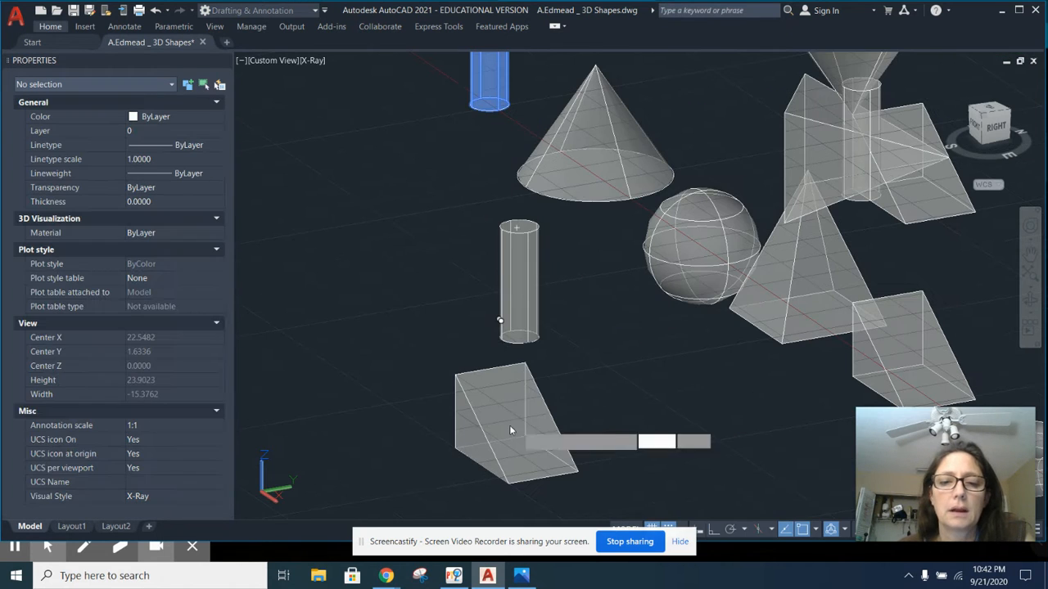
{"action": "left_click", "coordinate": [491, 446]}
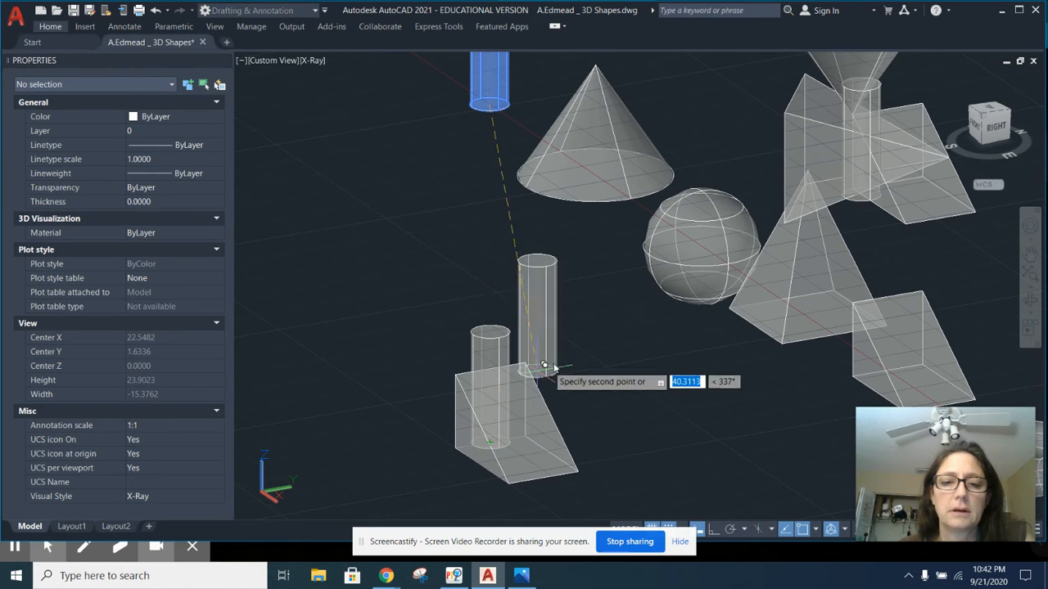
{"action": "key", "text": "Return"}
- Move the cone by its tip to the midpoint of the copied wedge's top edge
{"action": "scroll", "coordinate": [562, 356], "scroll_direction": "down", "scroll_amount": 3}
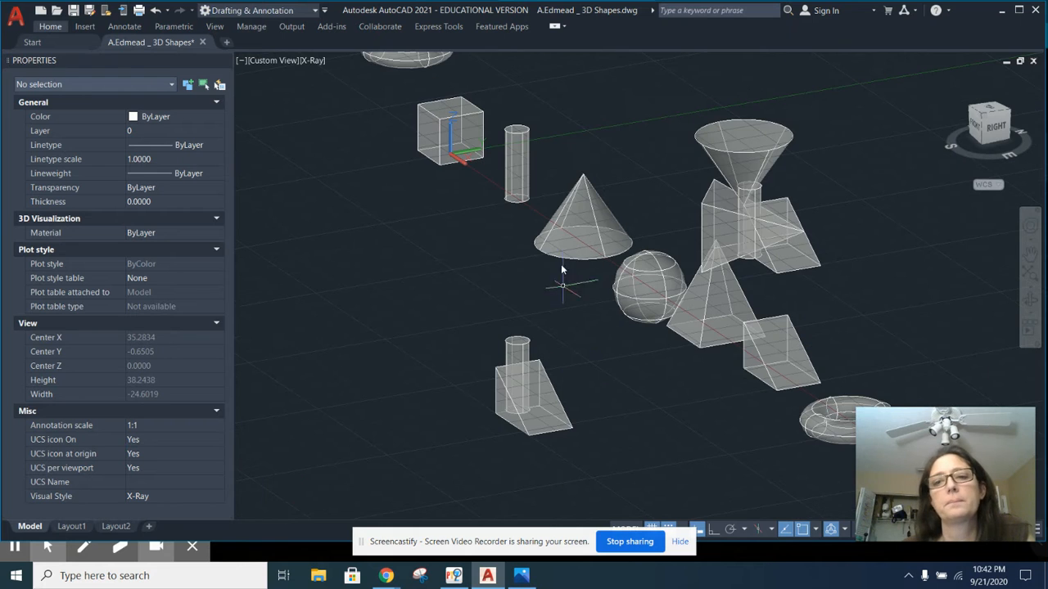
{"action": "left_click", "coordinate": [572, 223]}
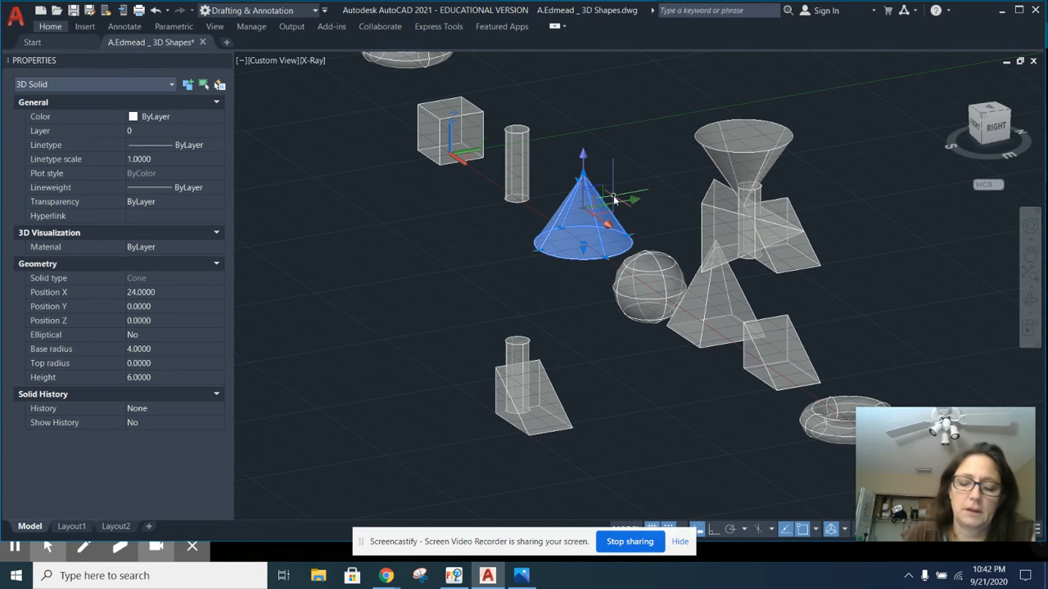
{"action": "type", "text": "move"}
{"action": "key", "text": "Return"}
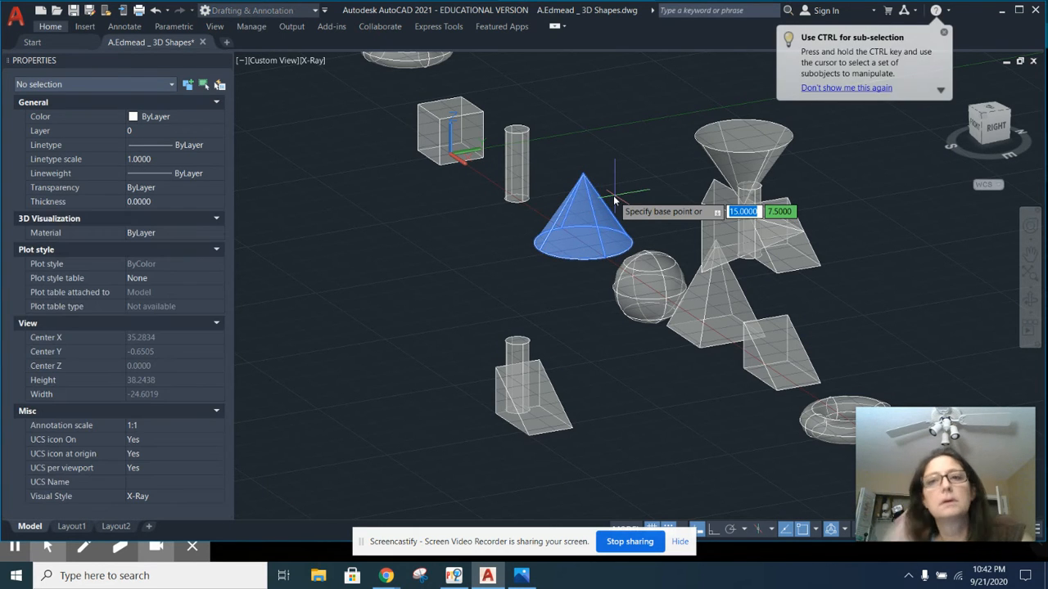
{"action": "left_click", "coordinate": [583, 175]}
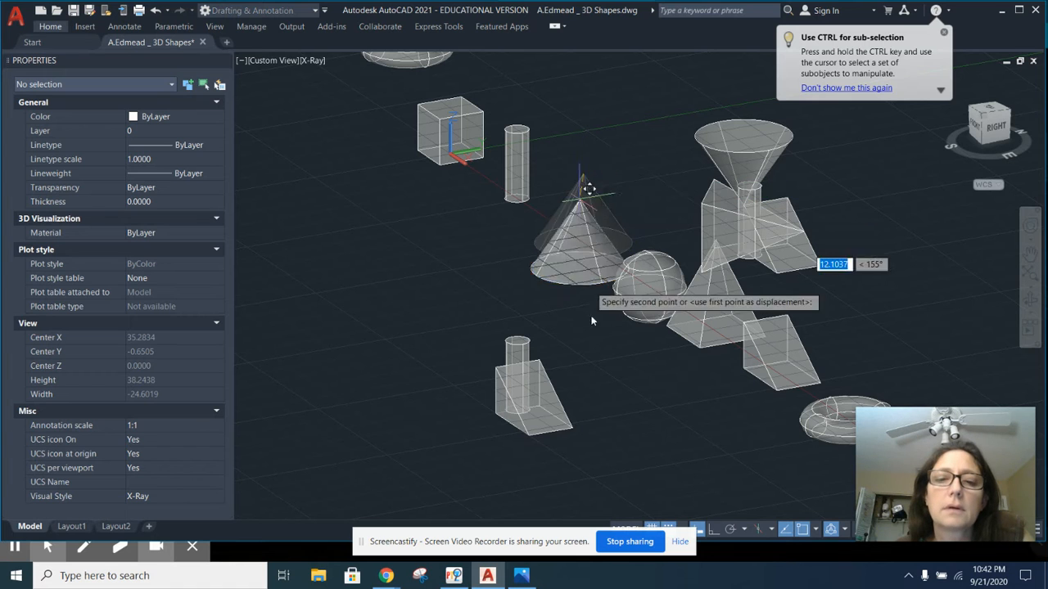
{"action": "left_click", "coordinate": [516, 361]}
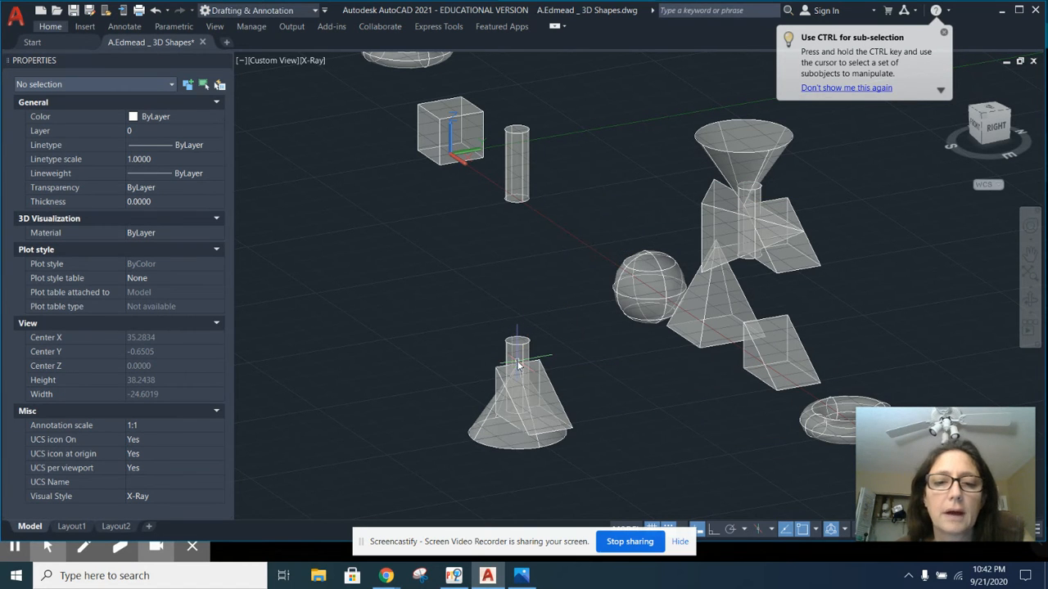
{"action": "left_click", "coordinate": [499, 434]}
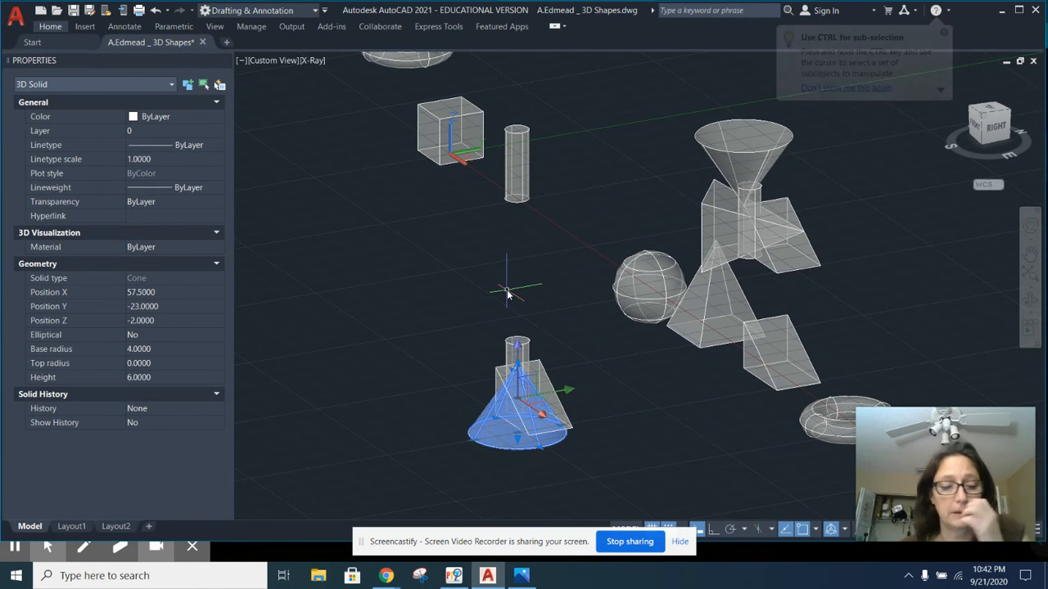
{"action": "left_click_drag", "start_coordinate": [939, 437], "coordinate": [932, 127]}
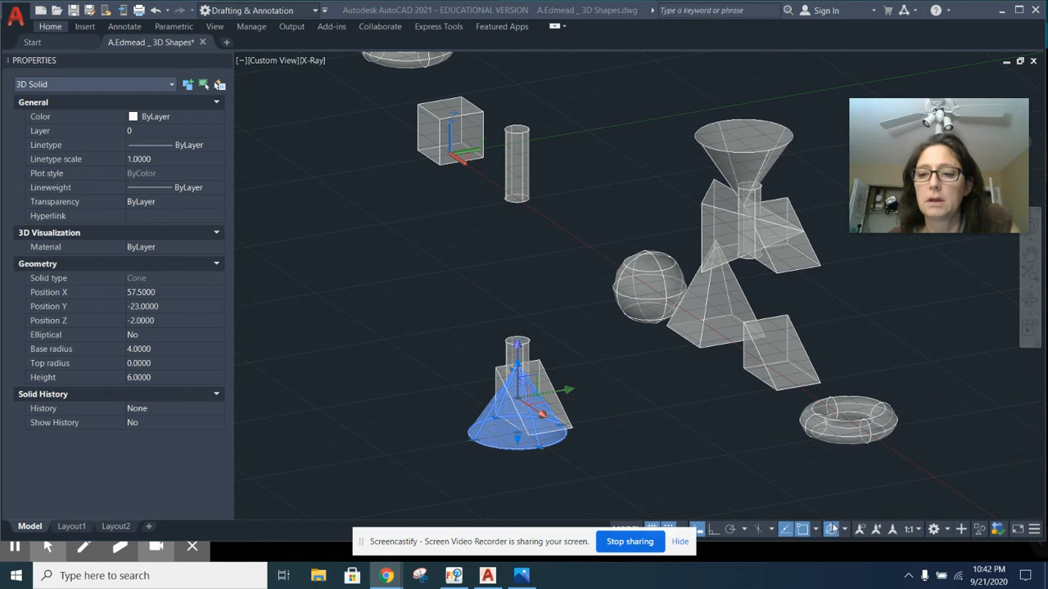
{"action": "left_click", "coordinate": [1033, 532]}
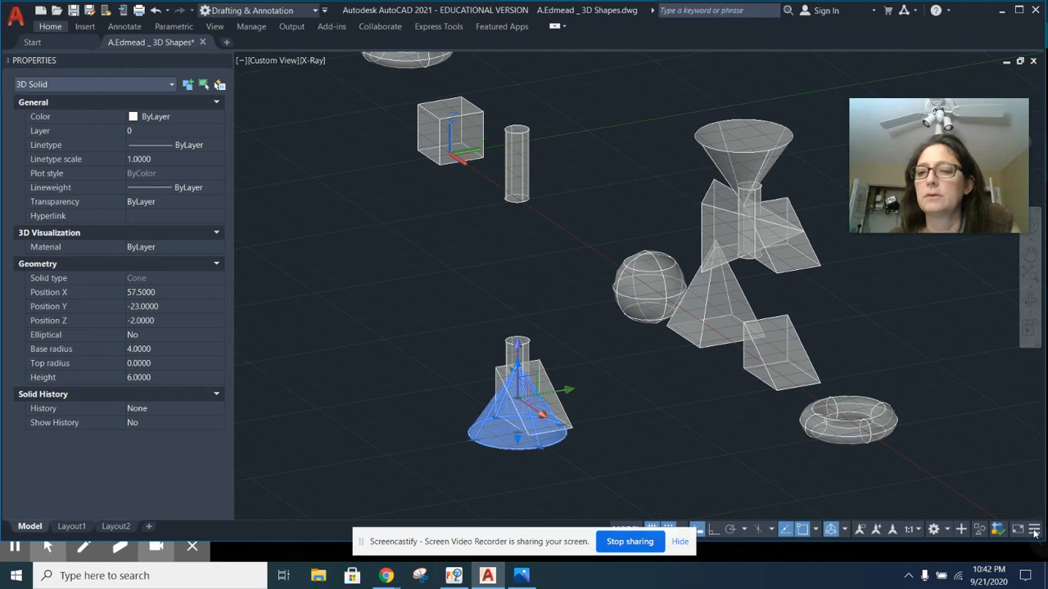
{"action": "left_click", "coordinate": [1035, 530]}
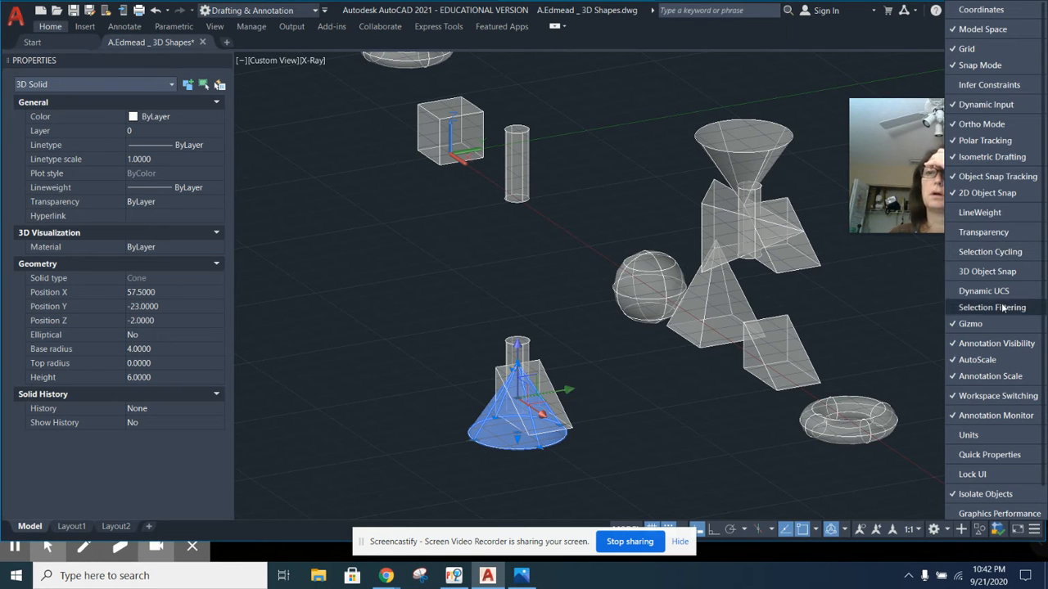
{"action": "left_click", "coordinate": [1012, 328]}
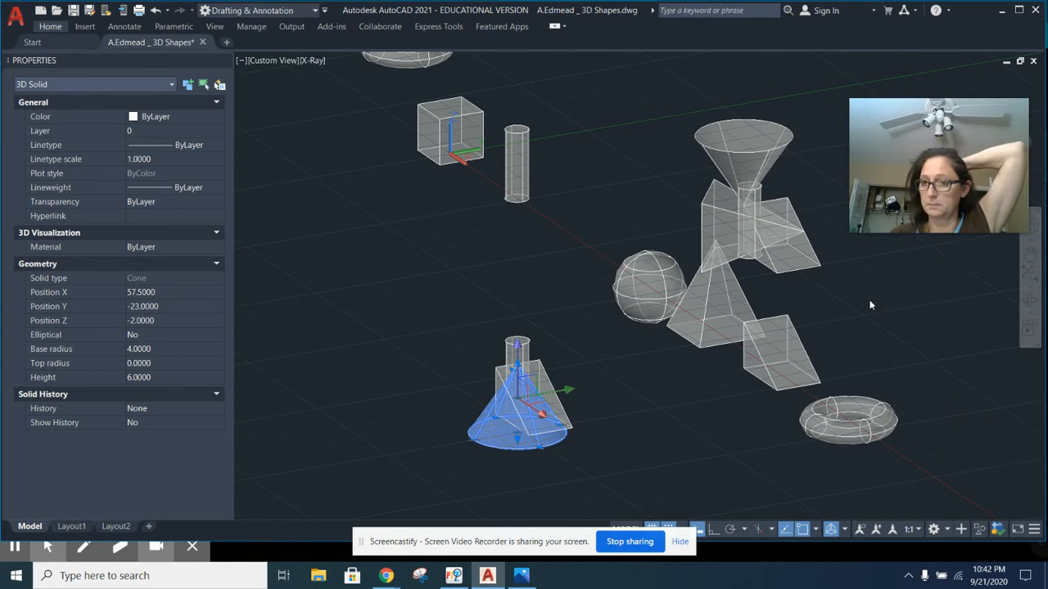
{"action": "key", "text": "Escape"}
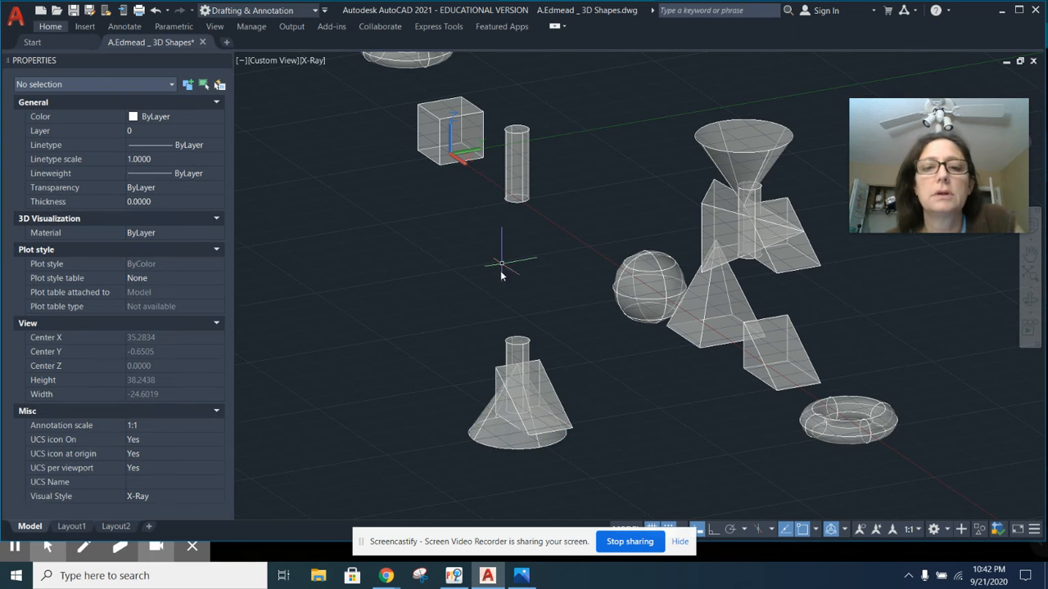
- Try to rotate the moved cone with 3DROTATE, using a base point near its tip
{"action": "left_click", "coordinate": [497, 427]}
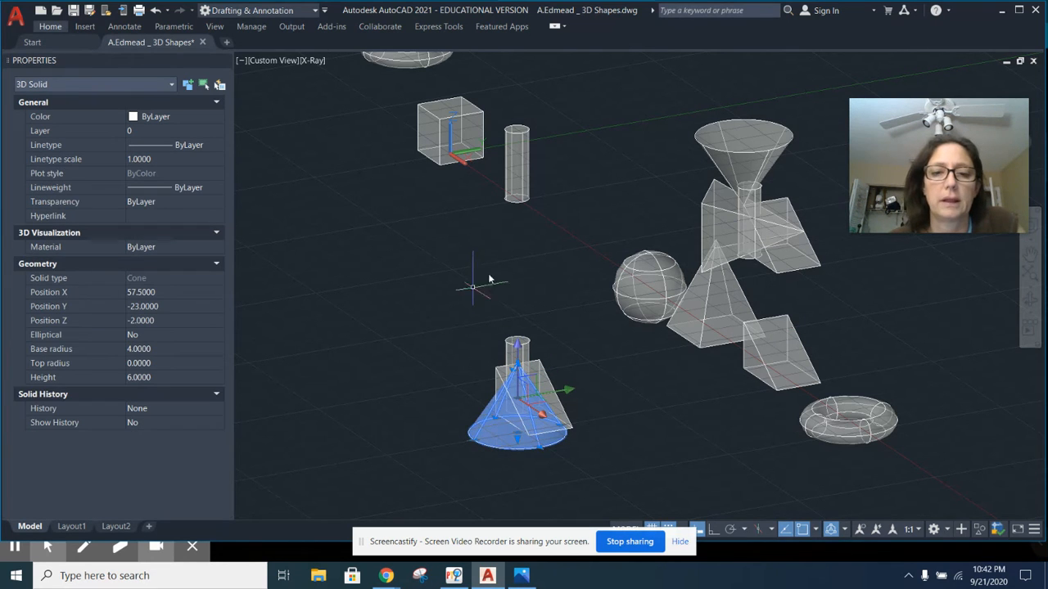
{"action": "type", "text": "3drotate"}
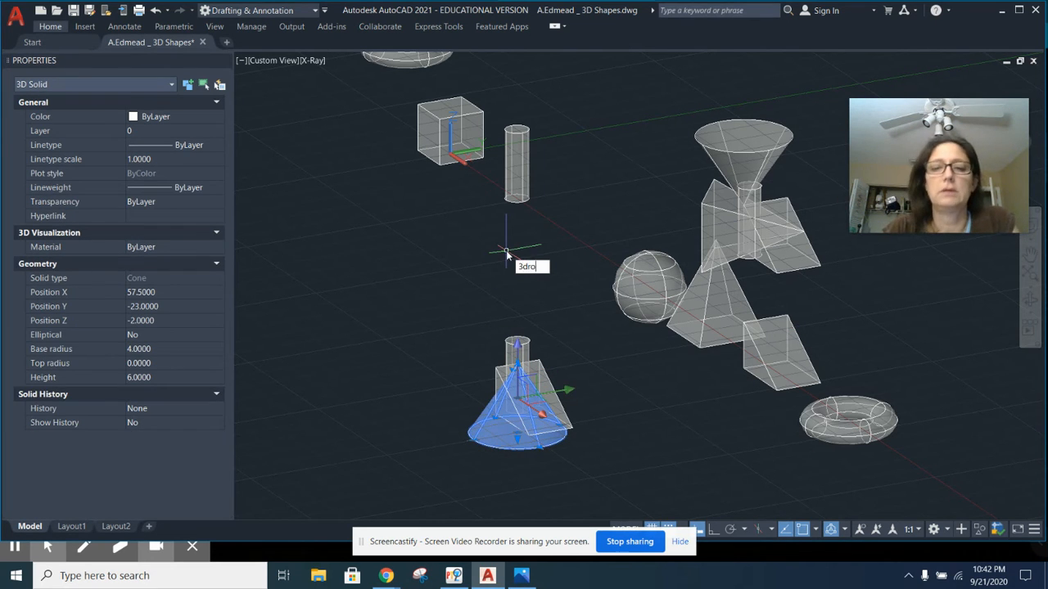
{"action": "key", "text": "Return"}
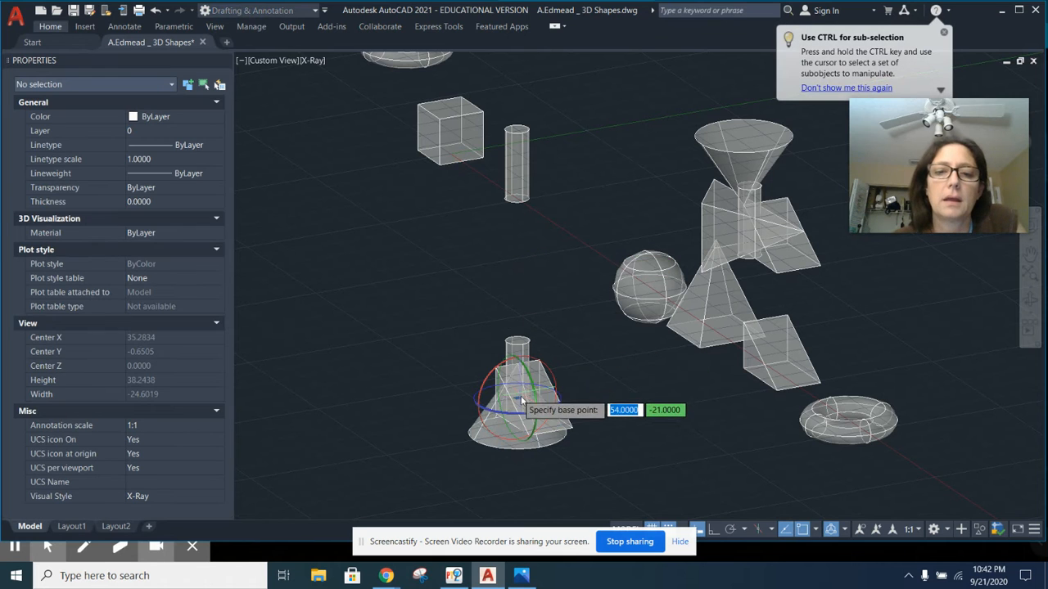
{"action": "scroll", "coordinate": [594, 396], "scroll_direction": "up", "scroll_amount": 5}
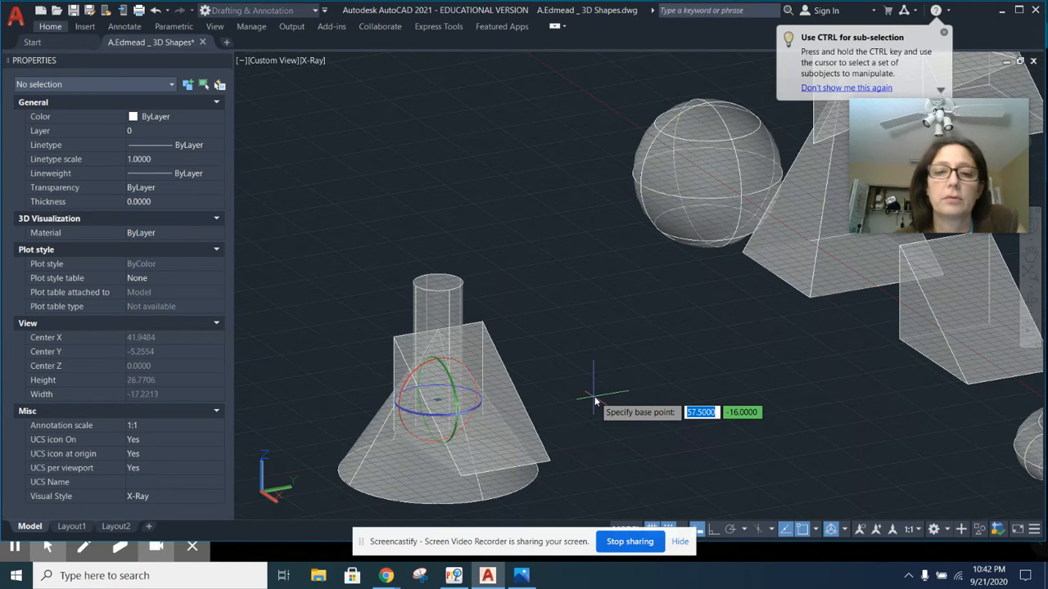
{"action": "middle_click_drag", "start_coordinate": [353, 230], "coordinate": [491, 244]}
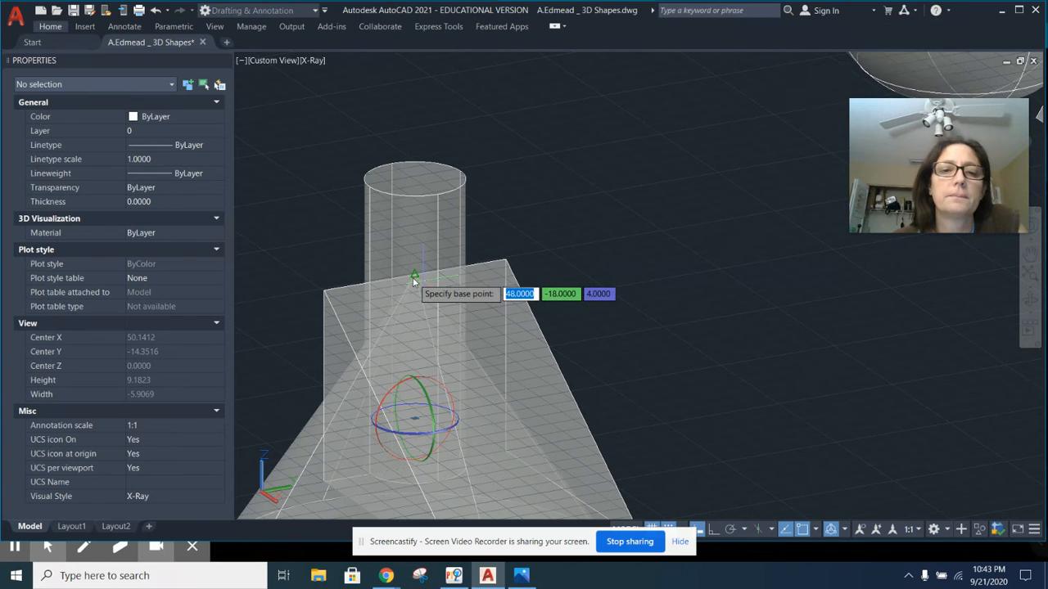
{"action": "scroll", "coordinate": [416, 283], "scroll_direction": "up", "scroll_amount": 3}
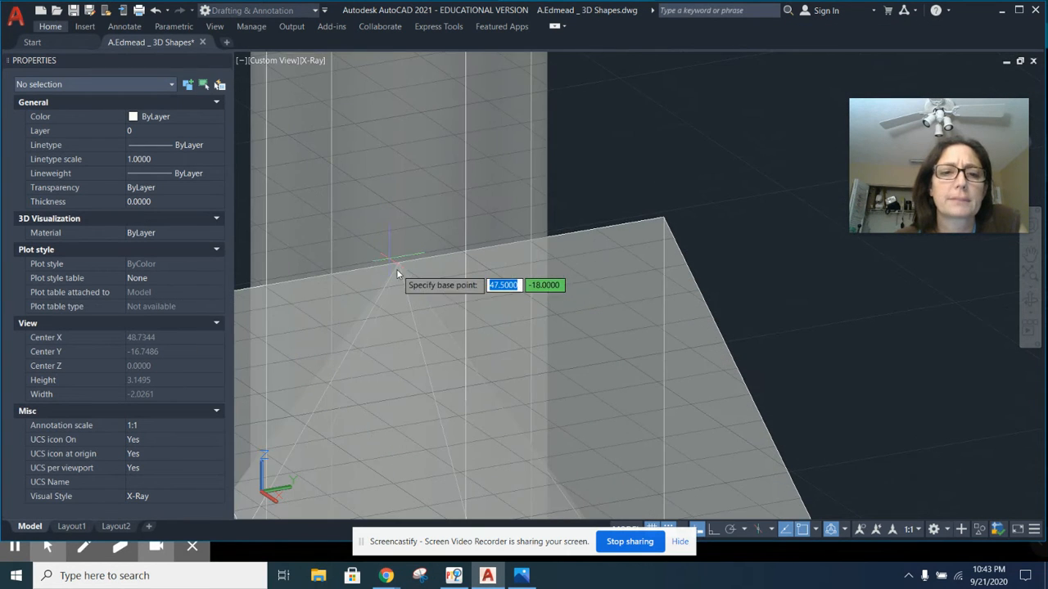
{"action": "left_click", "coordinate": [408, 269]}
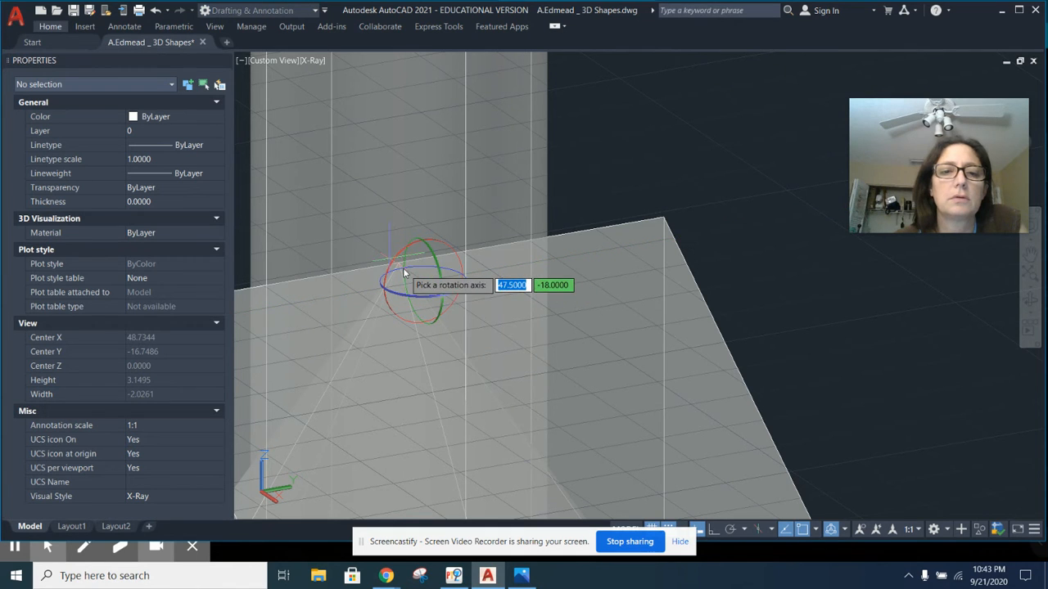
{"action": "key", "text": "Escape"}
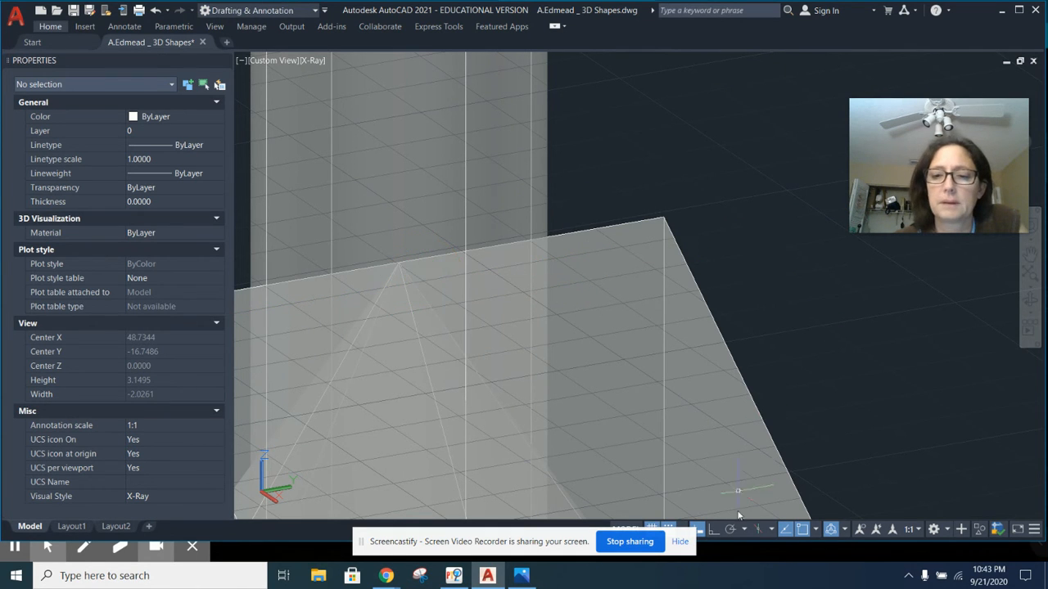
- Turn off Snap Mode for the drawing
{"action": "left_click", "coordinate": [672, 530]}
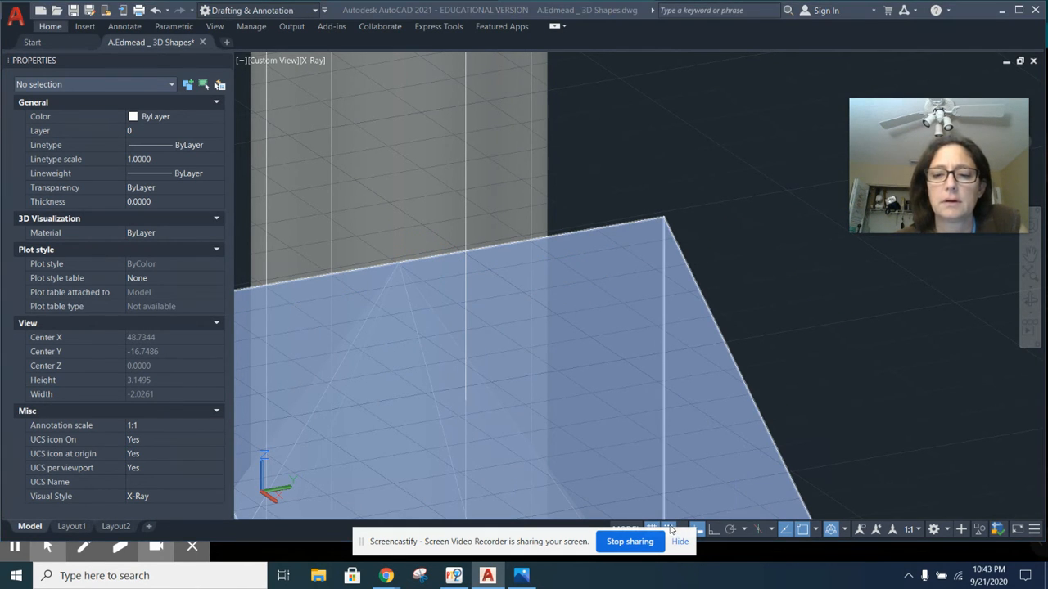
{"action": "middle_click_drag", "start_coordinate": [761, 445], "coordinate": [746, 319], "text": "shift"}
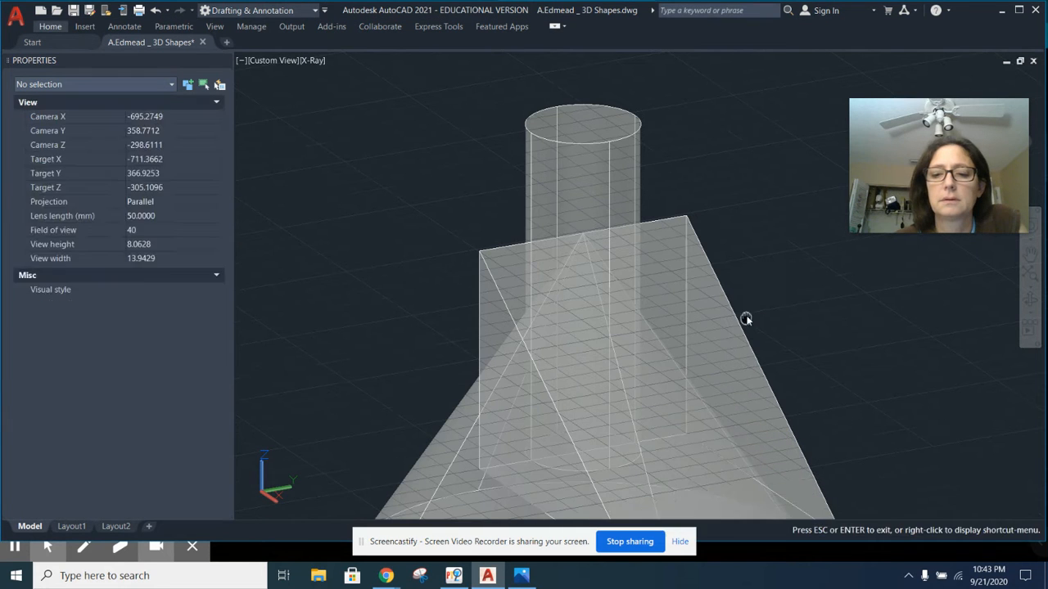
{"action": "left_click", "coordinate": [679, 542]}
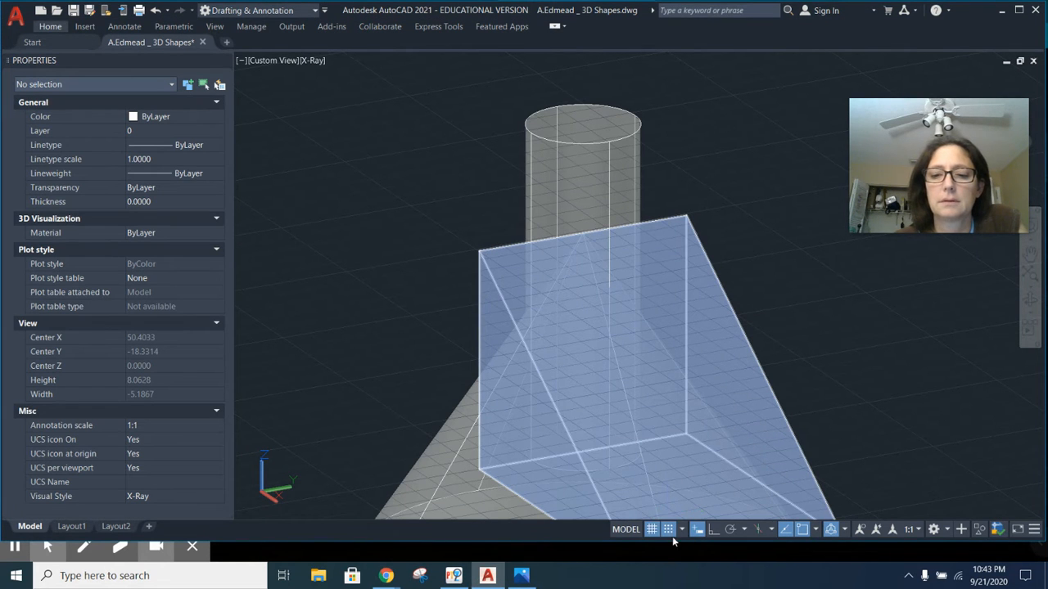
{"action": "left_click", "coordinate": [469, 451]}
{"action": "type", "text": "3dr"}
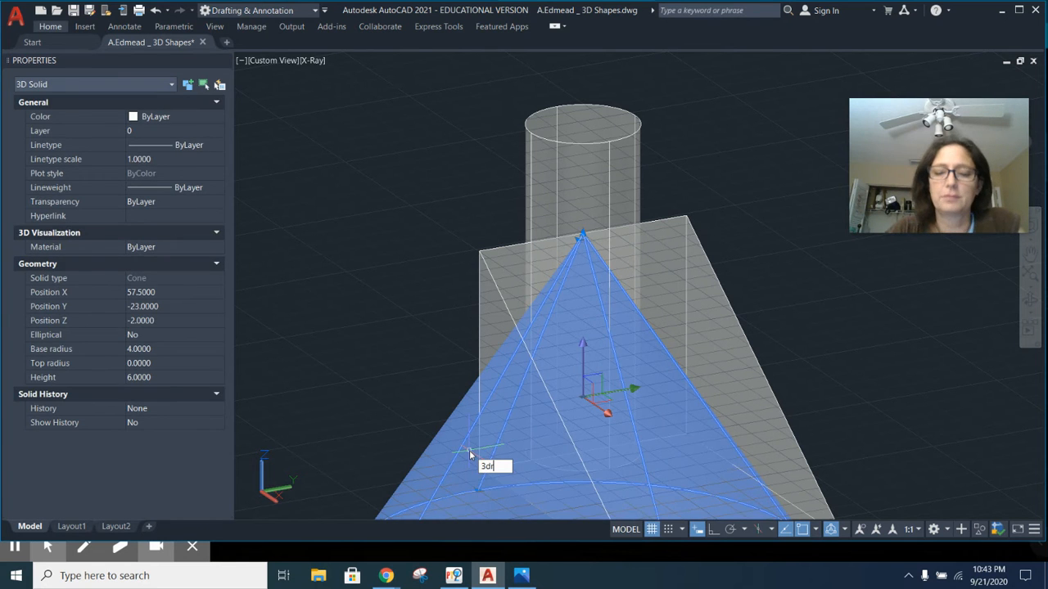
{"action": "key", "text": "Return"}
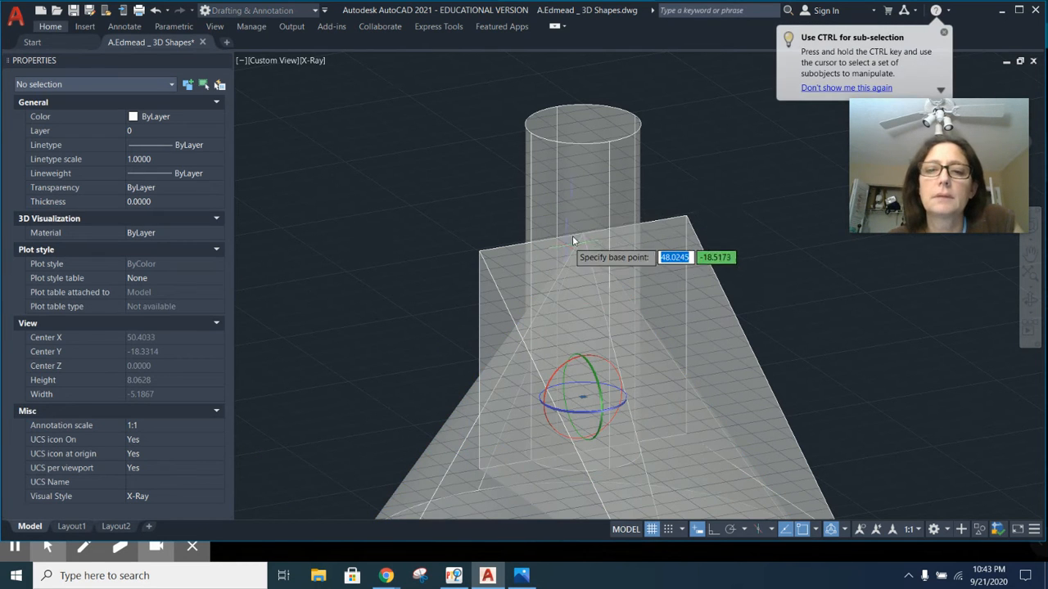
{"action": "scroll", "coordinate": [567, 244], "scroll_direction": "up", "scroll_amount": 8}
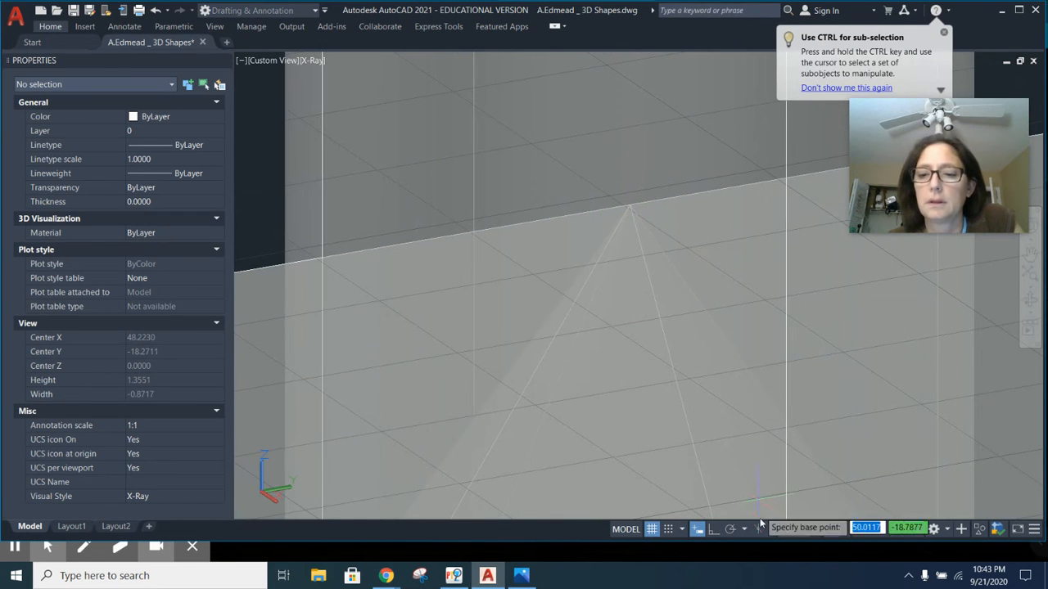
{"action": "left_click", "coordinate": [816, 530]}
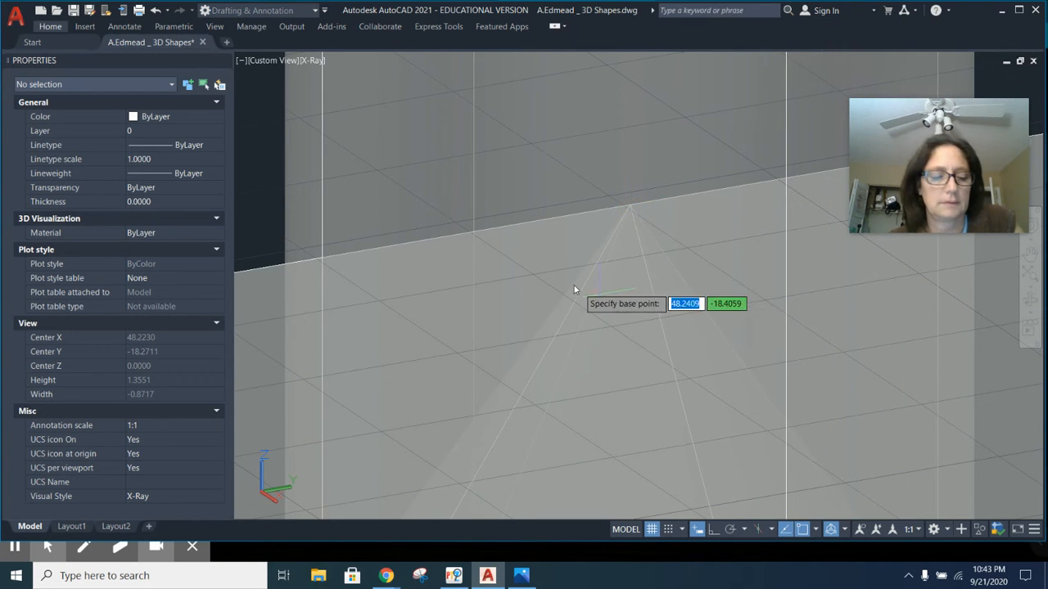
{"action": "middle_click_drag", "start_coordinate": [582, 292], "coordinate": [614, 334], "text": "shift"}
{"action": "middle_click_drag", "start_coordinate": [720, 371], "coordinate": [718, 355], "text": "shift"}
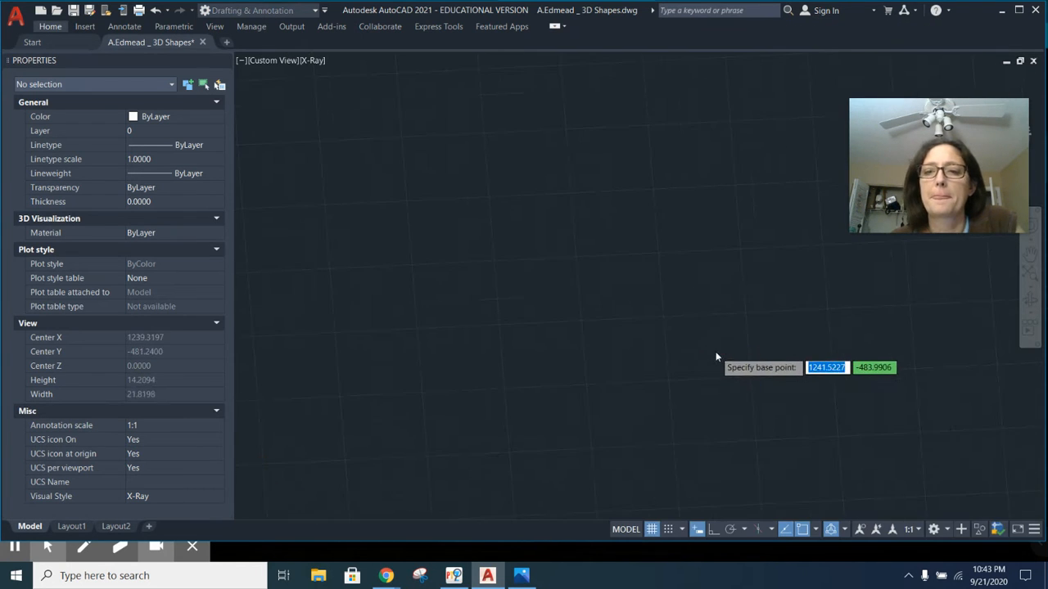
{"action": "scroll", "coordinate": [718, 360], "scroll_direction": "down", "scroll_amount": 15}
{"action": "scroll", "coordinate": [655, 376], "scroll_direction": "up", "scroll_amount": 2}
{"action": "scroll", "coordinate": [573, 344], "scroll_direction": "up", "scroll_amount": 15}
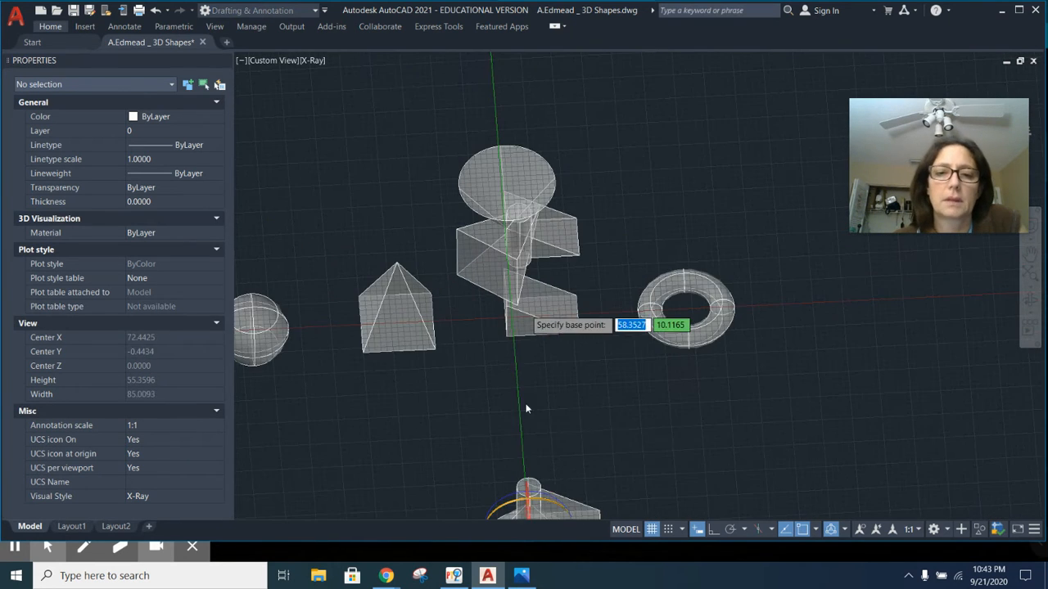
{"action": "middle_click_drag", "start_coordinate": [549, 483], "coordinate": [567, 340]}
{"action": "scroll", "coordinate": [561, 354], "scroll_direction": "up", "scroll_amount": 8}
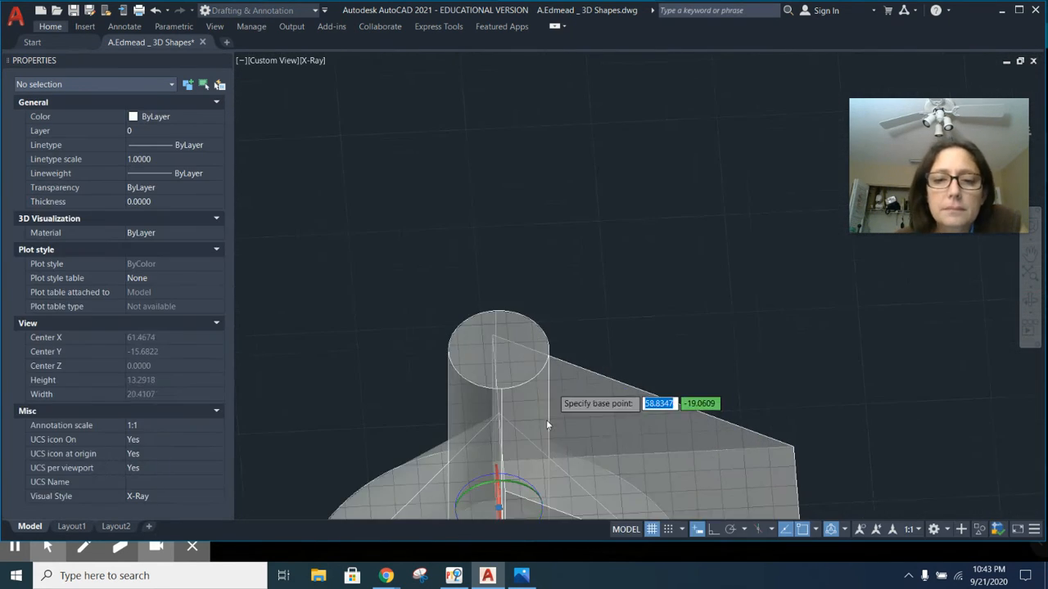
{"action": "middle_click_drag", "start_coordinate": [552, 419], "coordinate": [586, 289]}
{"action": "key", "text": "Escape"}
{"action": "scroll", "coordinate": [541, 281], "scroll_direction": "up", "scroll_amount": 10}
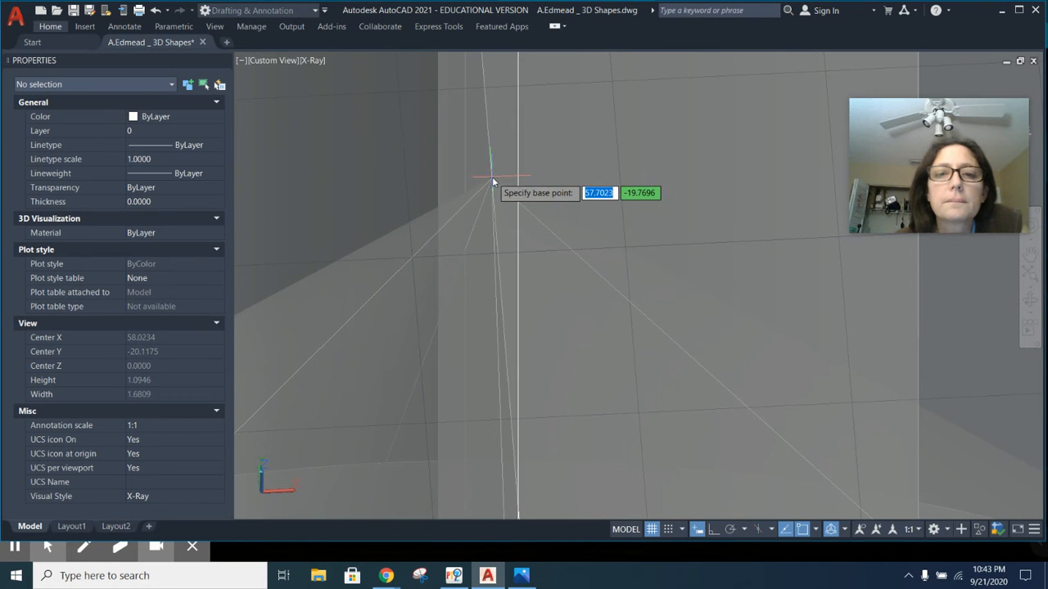
{"action": "key", "text": "Escape"}
- Switch the viewport's visual style to 2D Wireframe
{"action": "left_click", "coordinate": [314, 61]}
{"action": "left_click", "coordinate": [345, 104]}
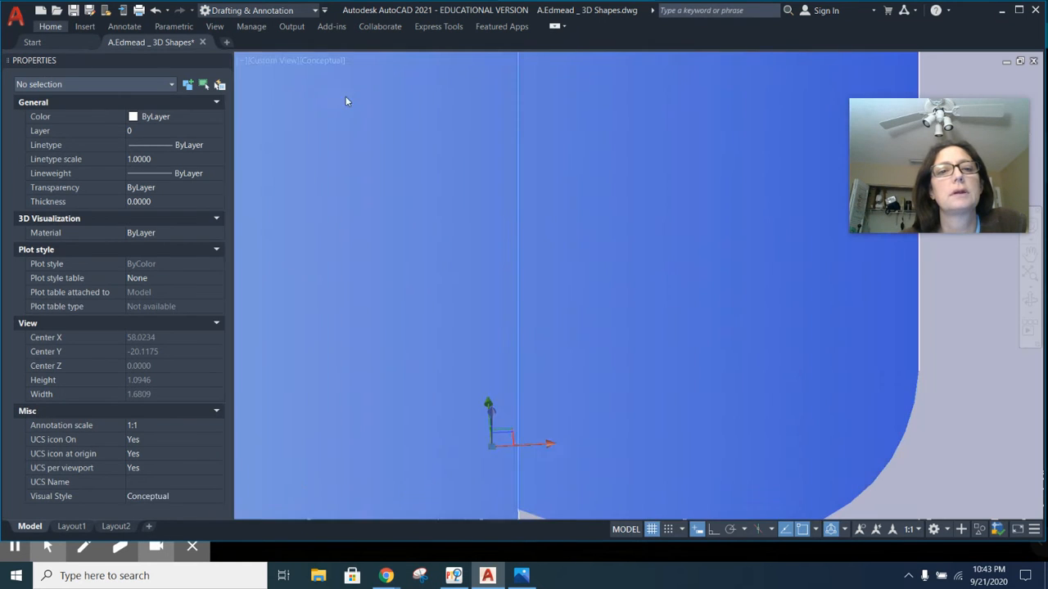
{"action": "left_click", "coordinate": [323, 65]}
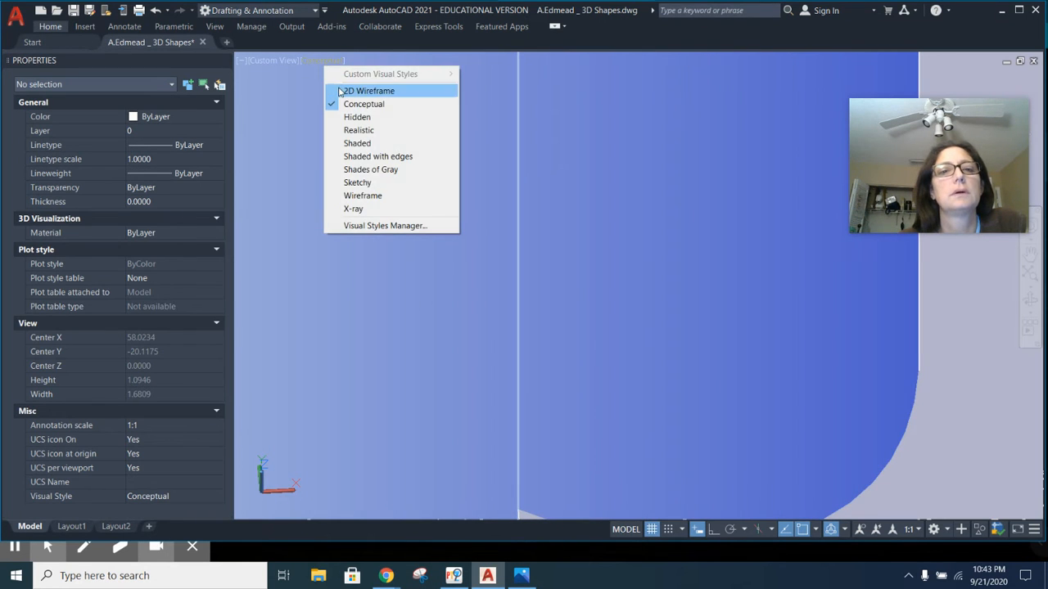
{"action": "left_click", "coordinate": [345, 89]}
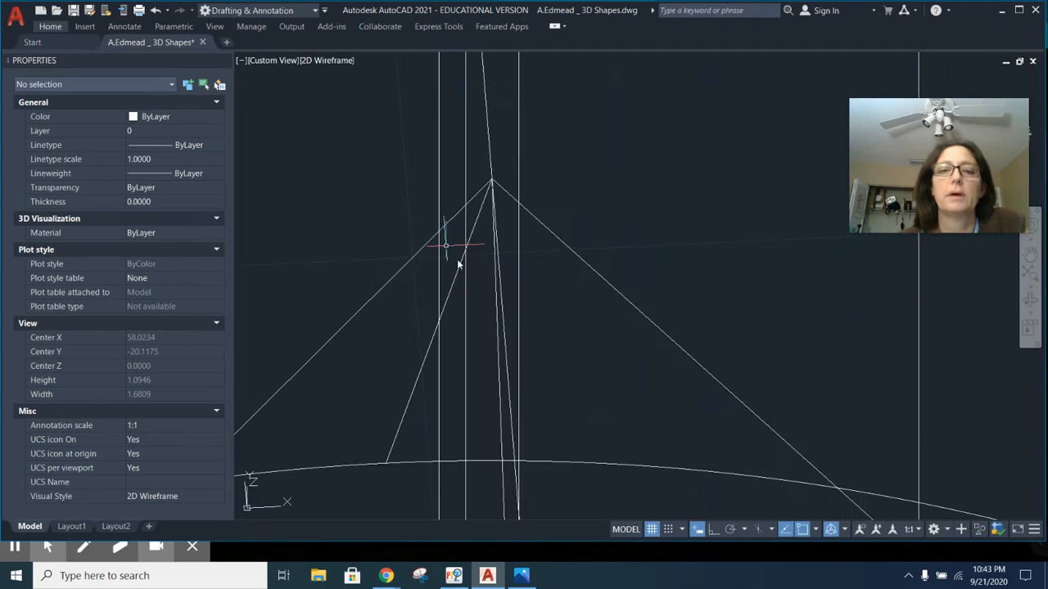
{"action": "left_click", "coordinate": [509, 268]}
{"action": "type", "text": "m"}
{"action": "key", "text": "Return"}
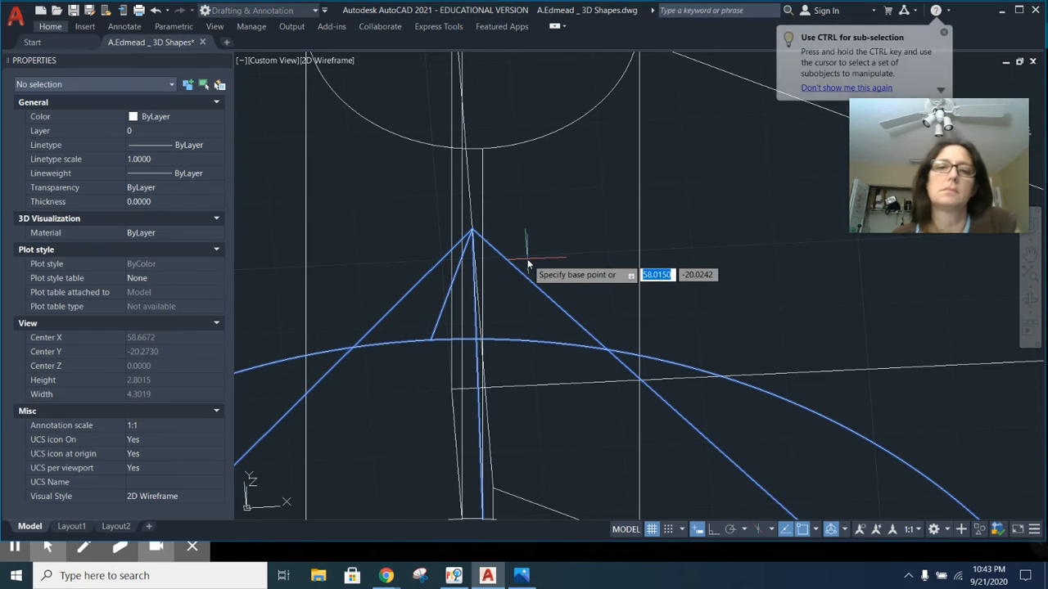
- Invert the cone with 3DROTATE by turning it 180 degrees about the Y axis, using its tip as base point
{"action": "scroll", "coordinate": [531, 262], "scroll_direction": "down", "scroll_amount": 3}
{"action": "middle_click_drag", "start_coordinate": [527, 335], "coordinate": [587, 344], "text": "shift"}
{"action": "left_click", "coordinate": [559, 349]}
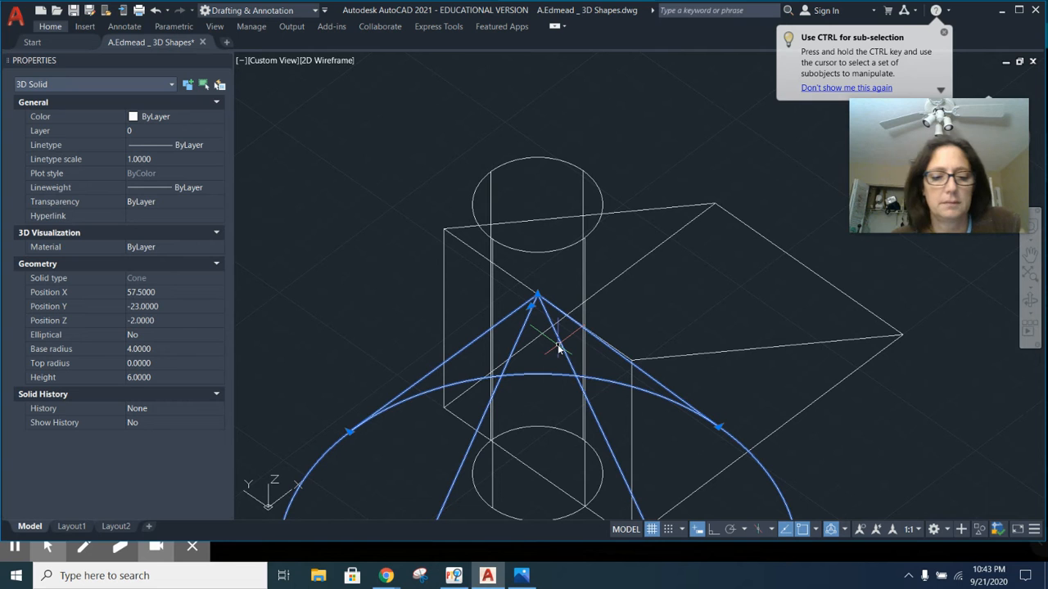
{"action": "key", "text": "Return"}
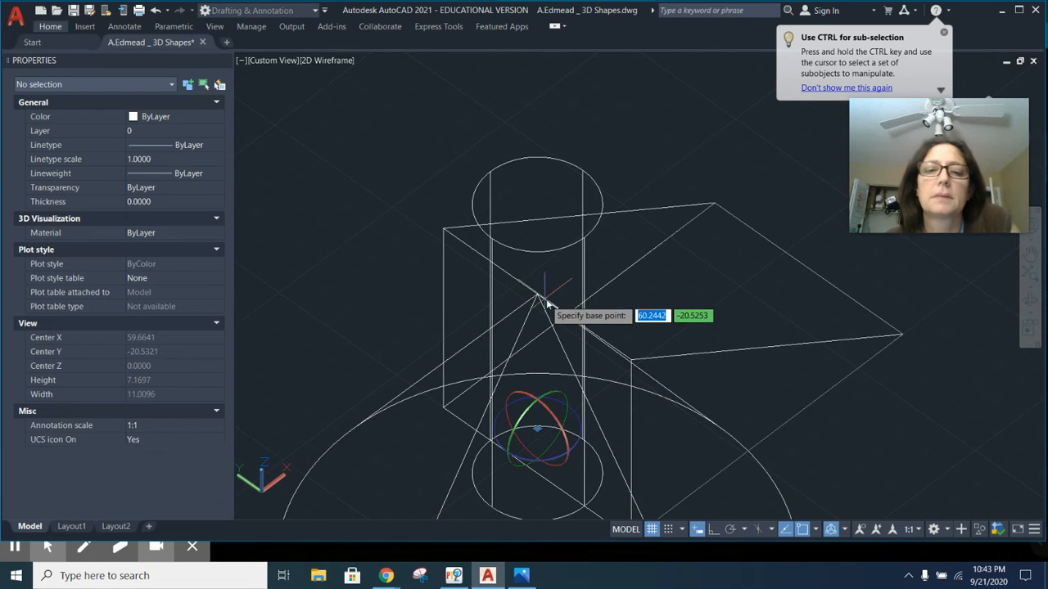
{"action": "left_click", "coordinate": [538, 296]}
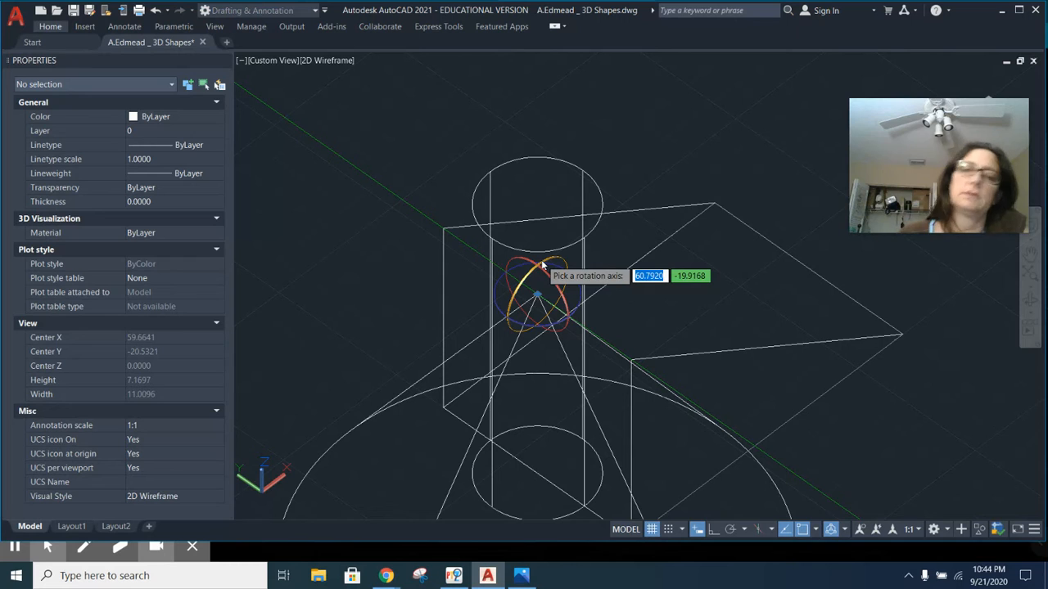
{"action": "left_click", "coordinate": [541, 265]}
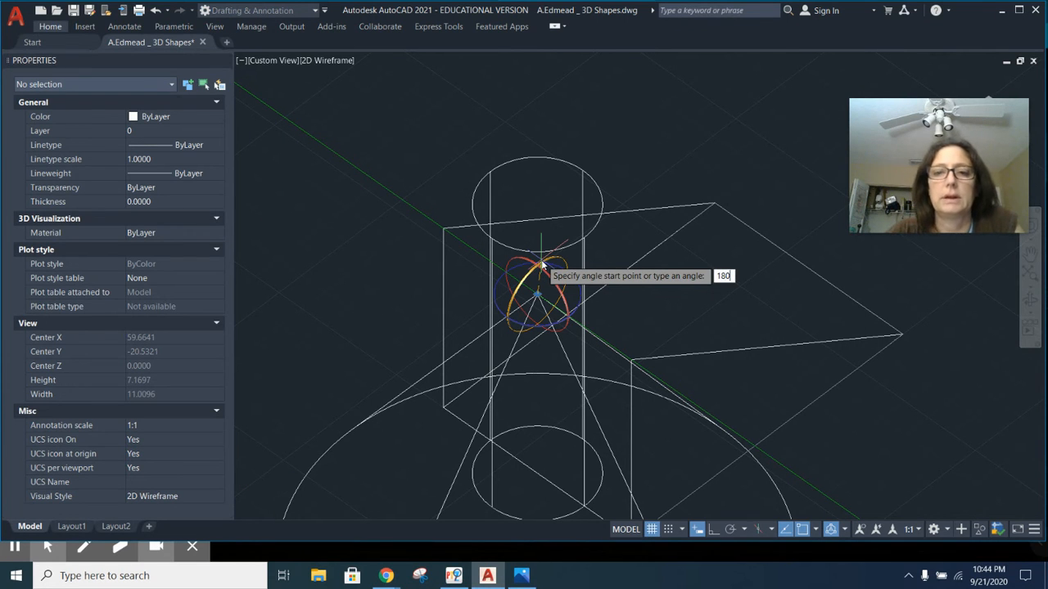
{"action": "type", "text": "180"}
{"action": "key", "text": "Return"}
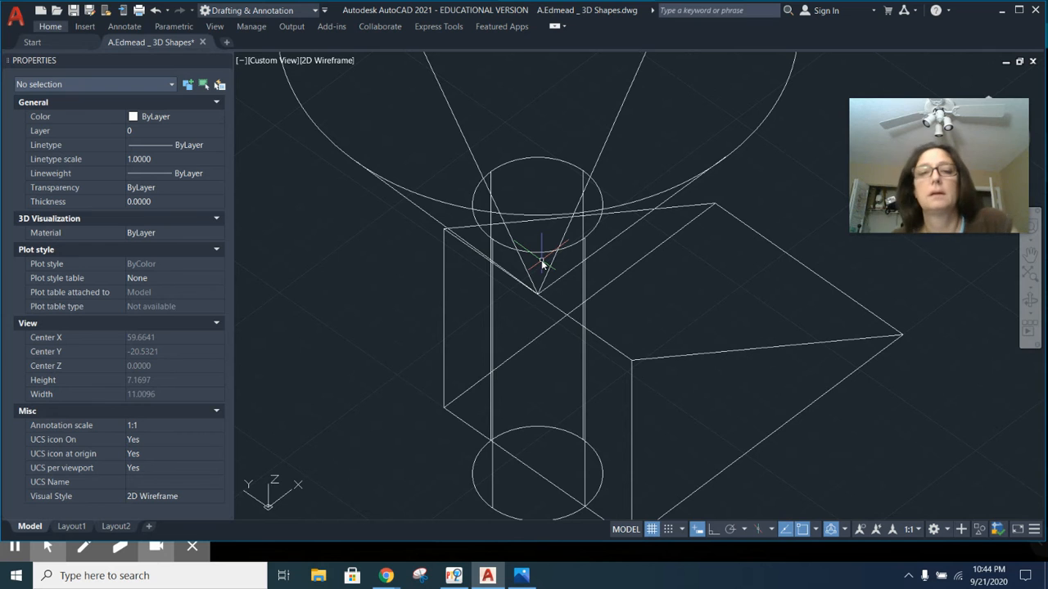
- Copy the pyramid by its apex to the base center of the composite's cylinder, on the copied wedge's bottom edge
{"action": "scroll", "coordinate": [541, 260], "scroll_direction": "down", "scroll_amount": 5}
{"action": "mouse_move", "coordinate": [753, 344]}
{"action": "middle_mouse_down", "text": "shift"}
{"action": "mouse_move", "coordinate": [713, 370]}
{"action": "mouse_move", "coordinate": [474, 359]}
{"action": "mouse_move", "coordinate": [398, 299]}
{"action": "mouse_move", "coordinate": [432, 314]}
{"action": "middle_mouse_up", "text": "shift"}
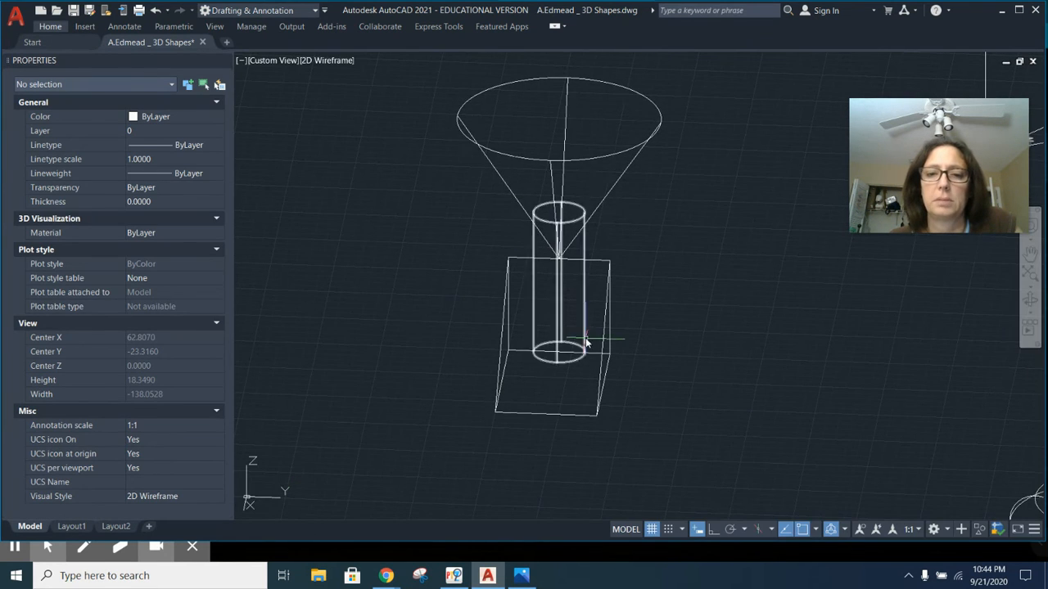
{"action": "scroll", "coordinate": [586, 342], "scroll_direction": "down", "scroll_amount": 4}
{"action": "left_click", "coordinate": [835, 314]}
{"action": "type", "text": "cop"}
{"action": "key", "text": "Return"}
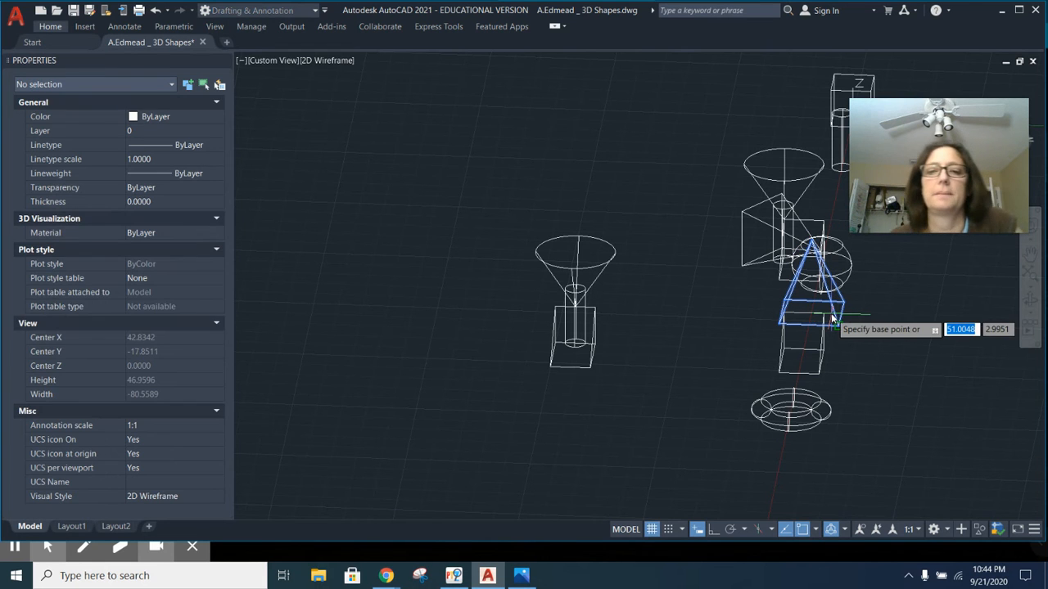
{"action": "scroll", "coordinate": [818, 274], "scroll_direction": "up", "scroll_amount": 5}
{"action": "left_click", "coordinate": [775, 121]}
{"action": "scroll", "coordinate": [561, 362], "scroll_direction": "up", "scroll_amount": 2}
{"action": "scroll", "coordinate": [547, 354], "scroll_direction": "down", "scroll_amount": 5}
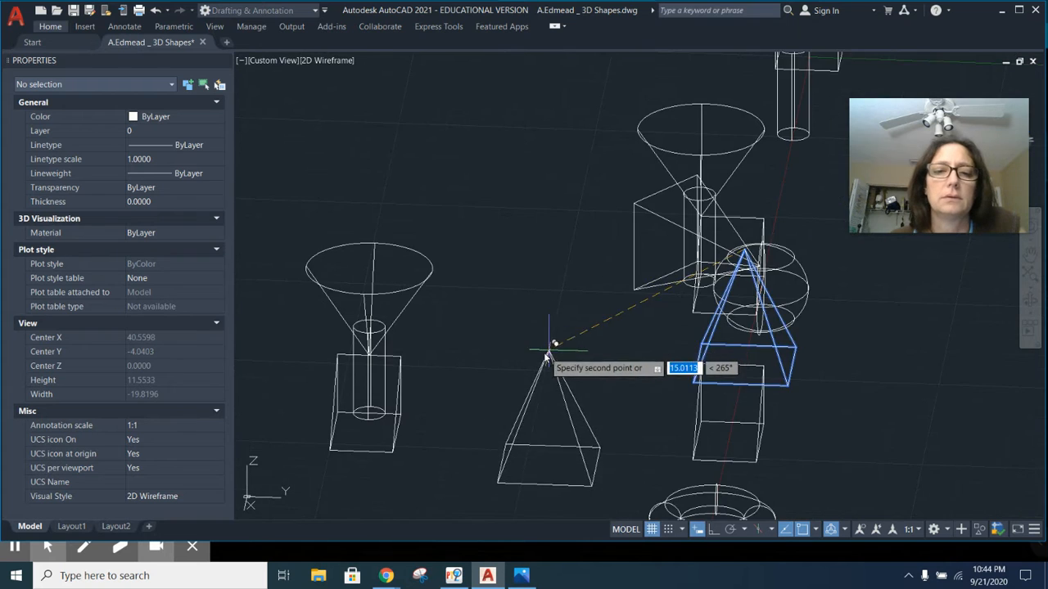
{"action": "scroll", "coordinate": [577, 366], "scroll_direction": "up", "scroll_amount": 2}
{"action": "scroll", "coordinate": [496, 421], "scroll_direction": "up", "scroll_amount": 5}
{"action": "left_click", "coordinate": [511, 385]}
{"action": "scroll", "coordinate": [605, 416], "scroll_direction": "down", "scroll_amount": 5}
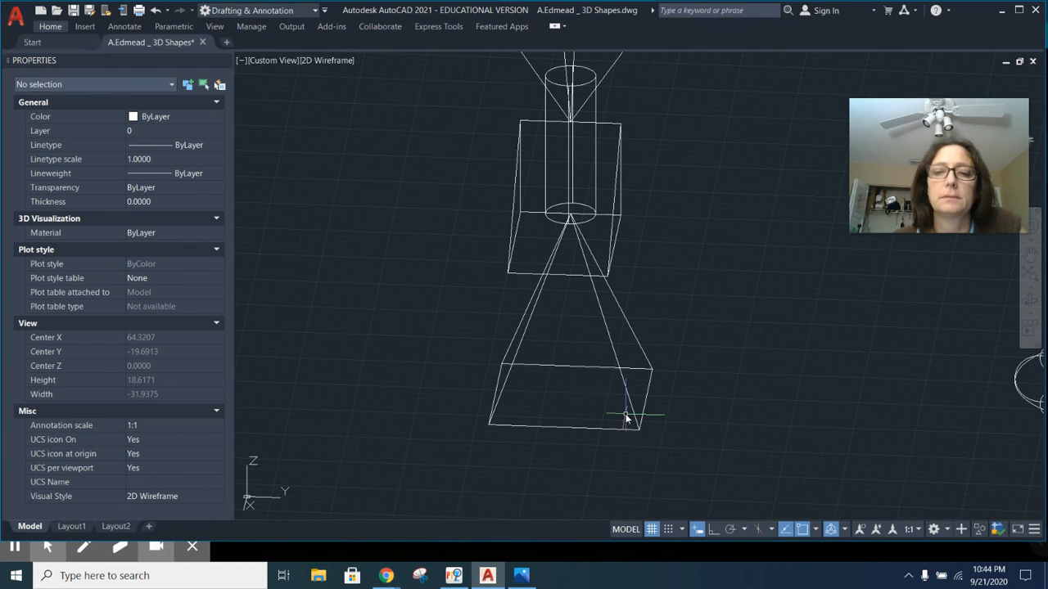
- Rotate the copied pyramid 90 degrees about the Y axis with 3DROTATE, using its apex as base point
{"action": "middle_click_drag", "start_coordinate": [540, 388], "coordinate": [652, 392], "text": "shift"}
{"action": "type", "text": "3dro"}
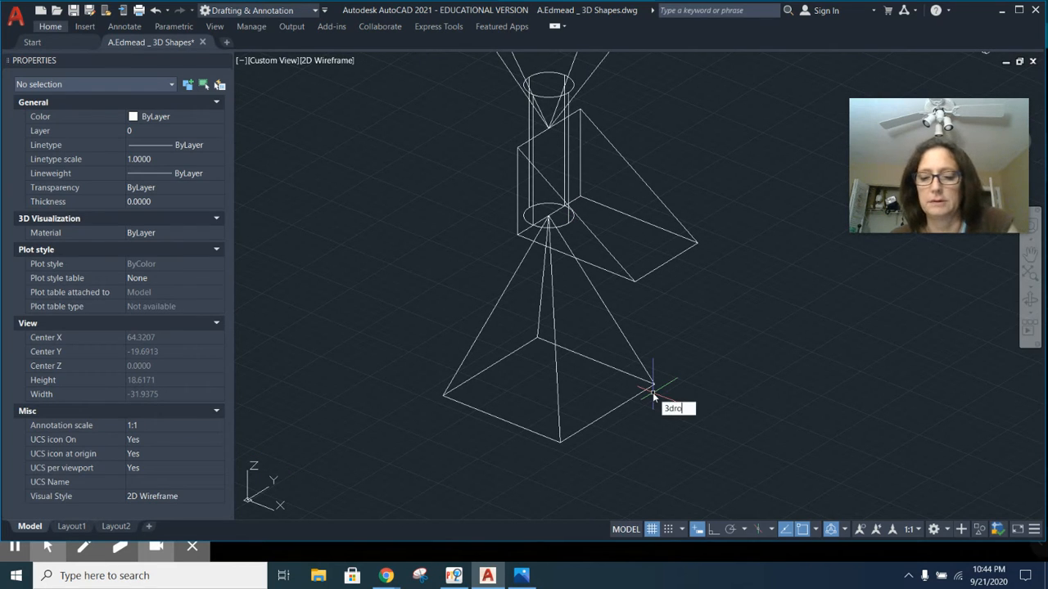
{"action": "type", "text": "tate"}
{"action": "key", "text": "Return"}
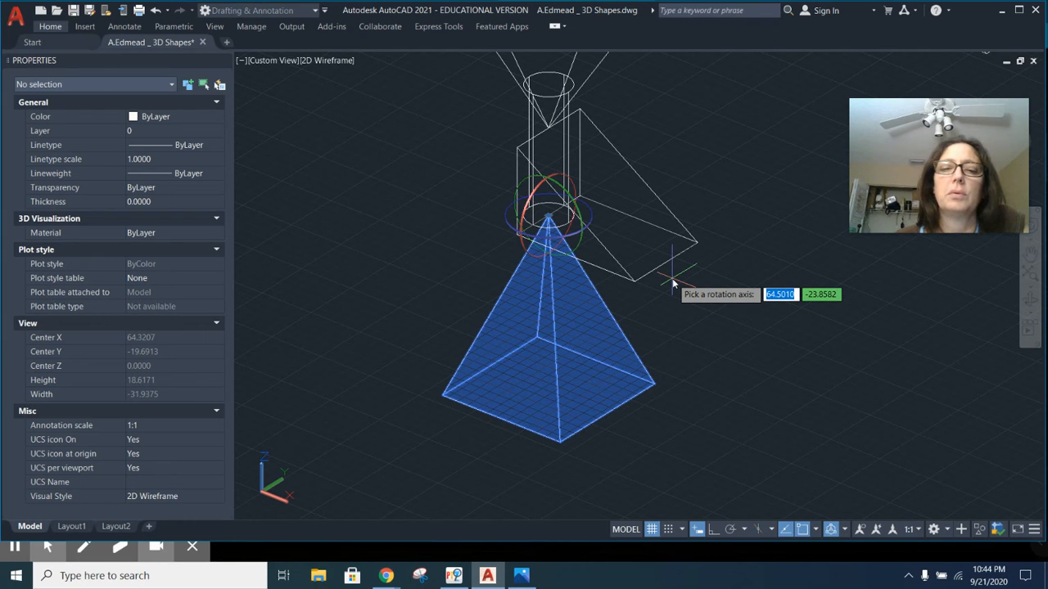
{"action": "left_click", "coordinate": [566, 192]}
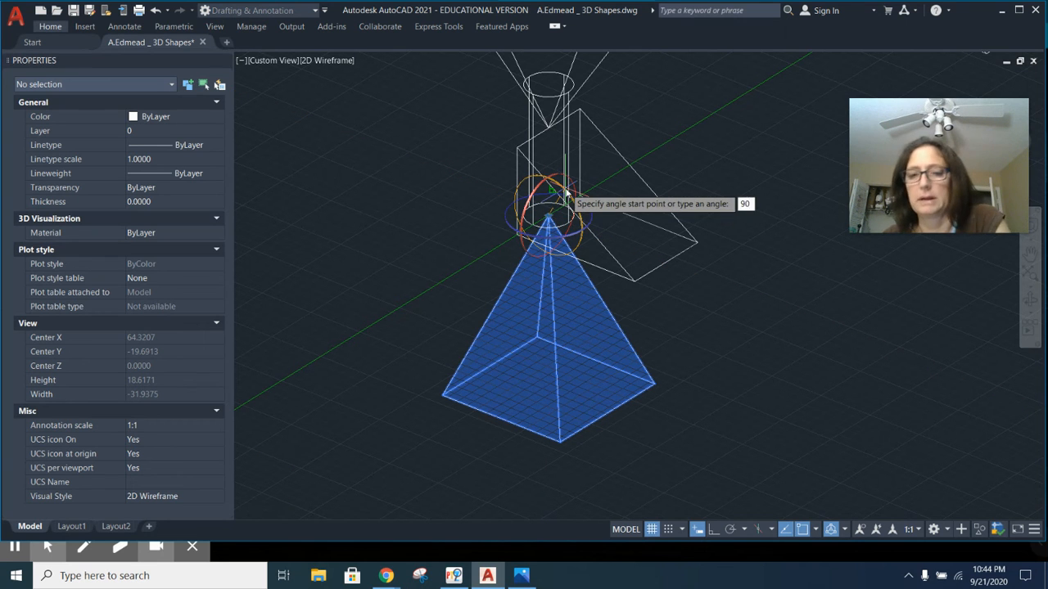
{"action": "key", "text": "Return"}
- Rotate the copied pyramid 45 degrees about the X axis through its apex
{"action": "middle_click_drag", "start_coordinate": [737, 290], "coordinate": [694, 327], "text": "shift"}
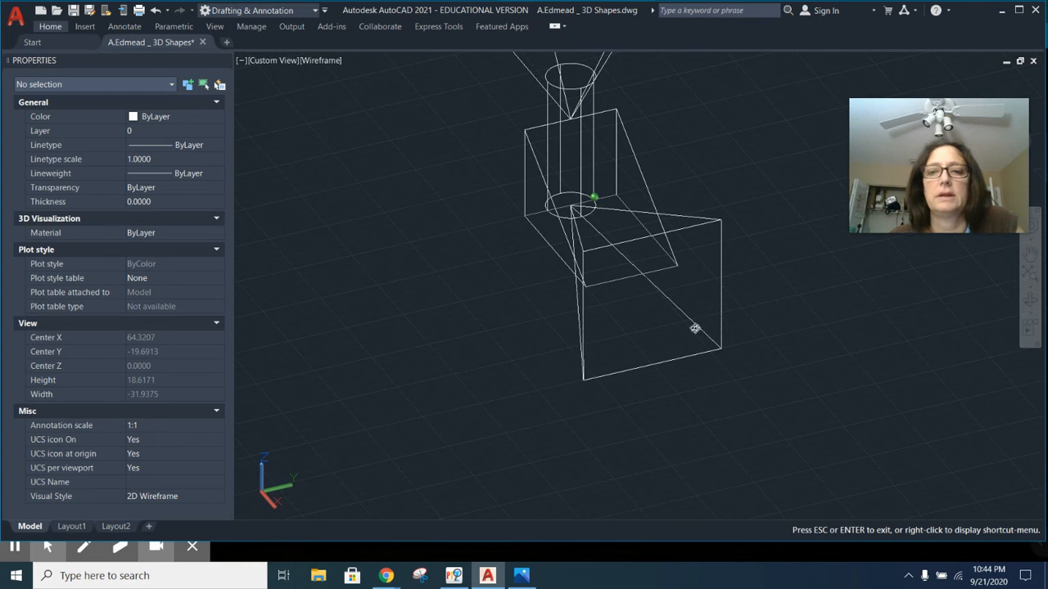
{"action": "type", "text": "3dmove"}
{"action": "key", "text": "Return"}
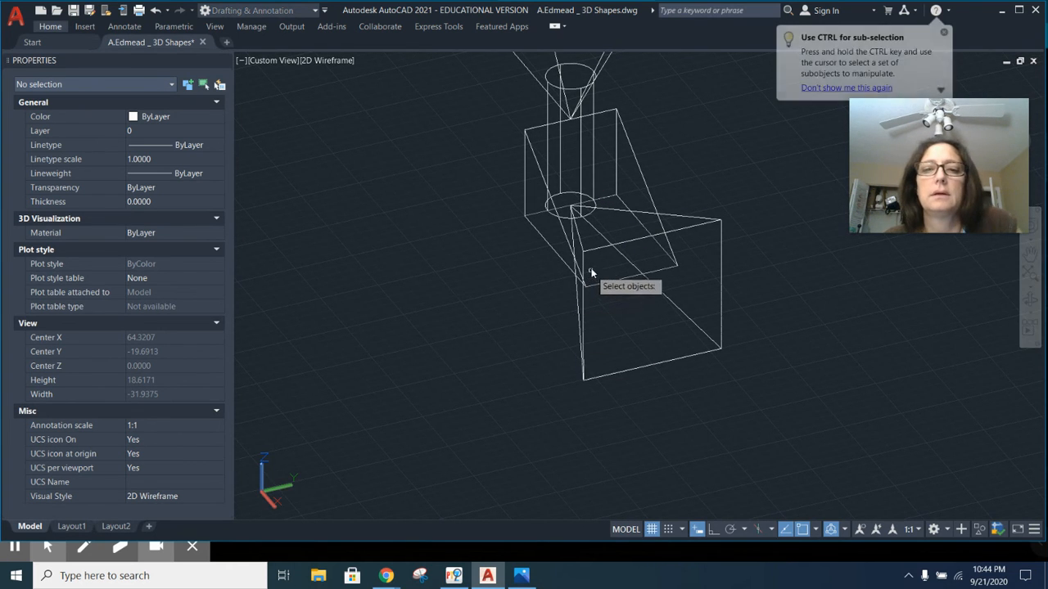
{"action": "left_click", "coordinate": [598, 254]}
{"action": "key", "text": "Return"}
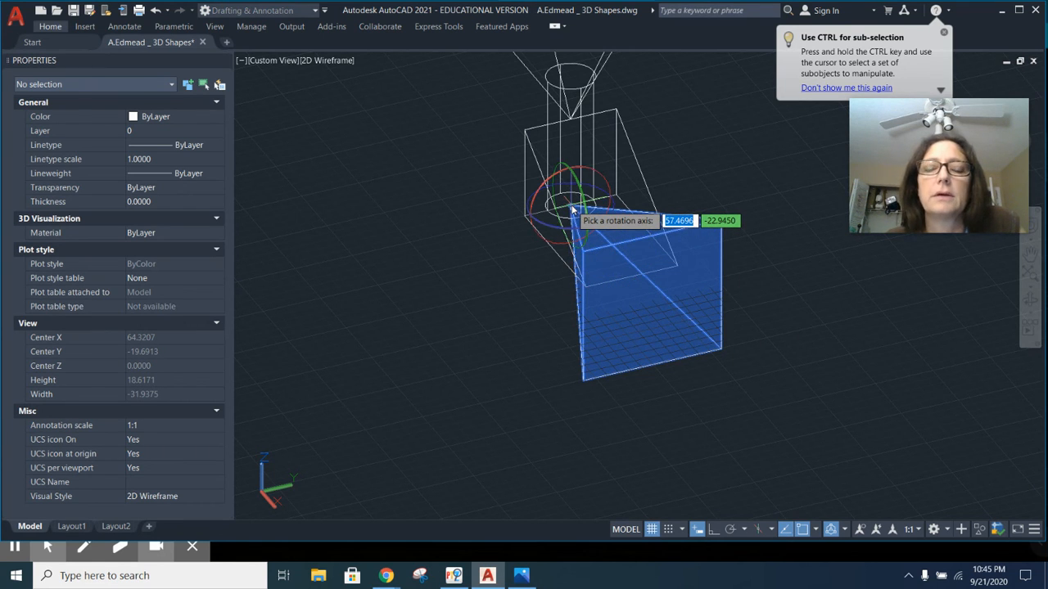
{"action": "left_click", "coordinate": [591, 174]}
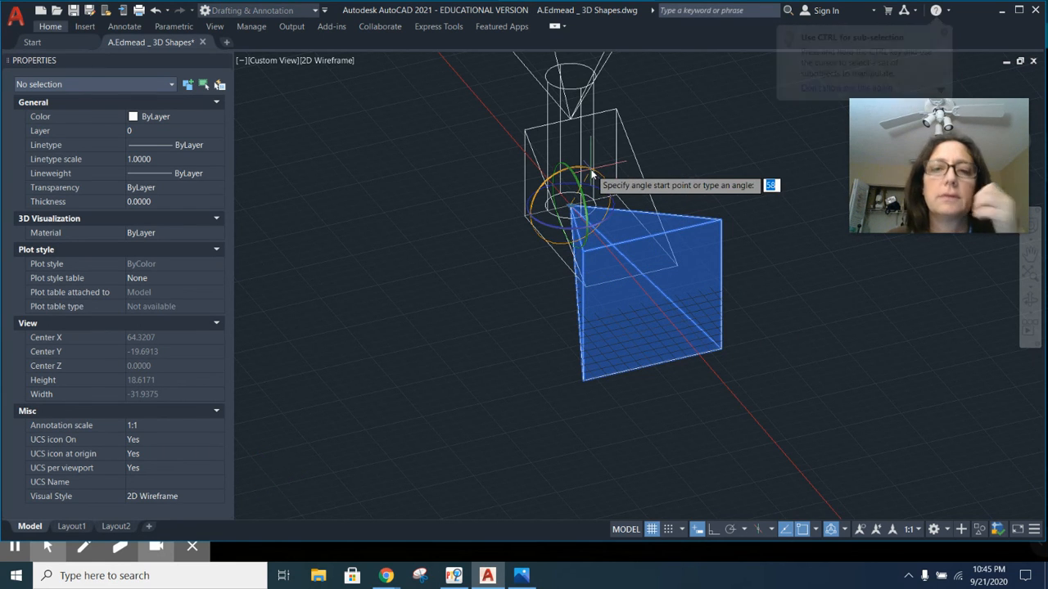
{"action": "type", "text": "45"}
{"action": "key", "text": "Return"}
- Set the viewport's visual style back to X-Ray to show the composite
{"action": "middle_click_drag", "start_coordinate": [732, 293], "coordinate": [698, 337], "text": "shift"}
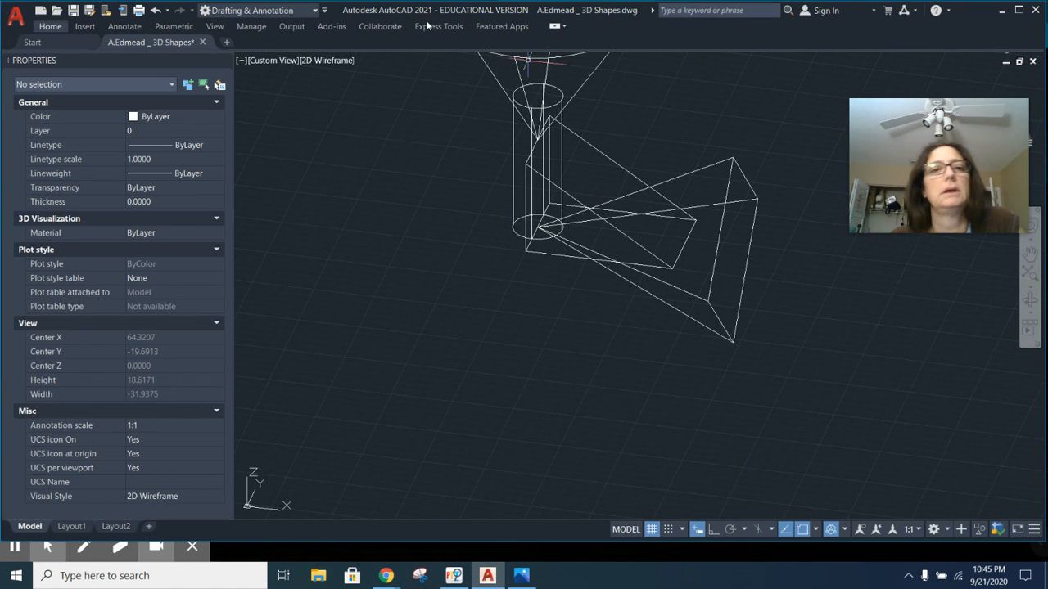
{"action": "left_click", "coordinate": [332, 61]}
{"action": "left_click", "coordinate": [391, 210]}
{"action": "middle_click_drag", "start_coordinate": [559, 264], "coordinate": [379, 290], "text": "shift"}
{"action": "scroll", "coordinate": [625, 266], "scroll_direction": "up", "scroll_amount": 5}
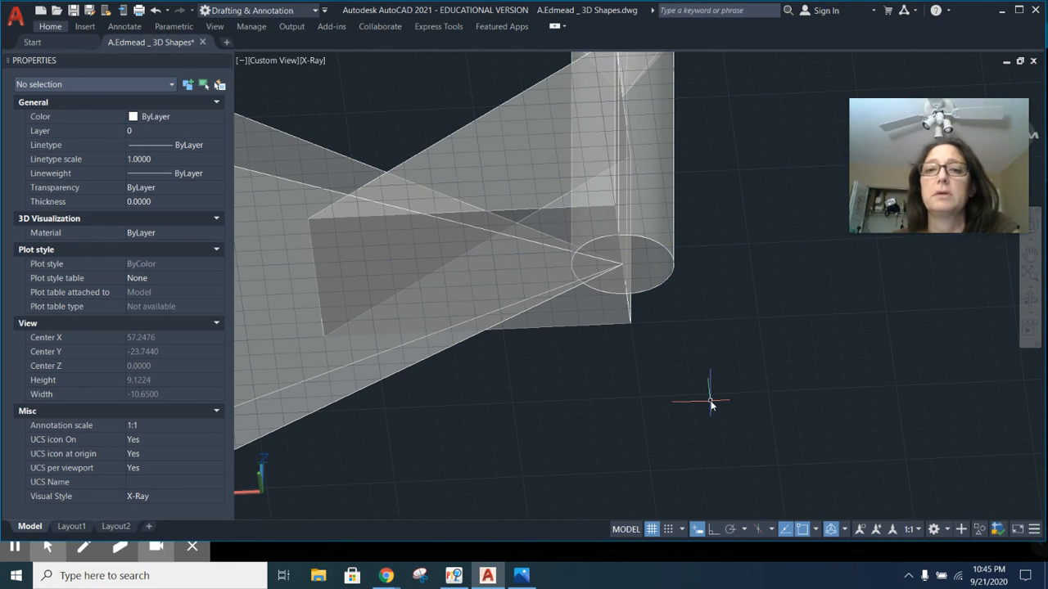
{"action": "middle_click_drag", "start_coordinate": [640, 362], "coordinate": [718, 433], "text": "shift"}
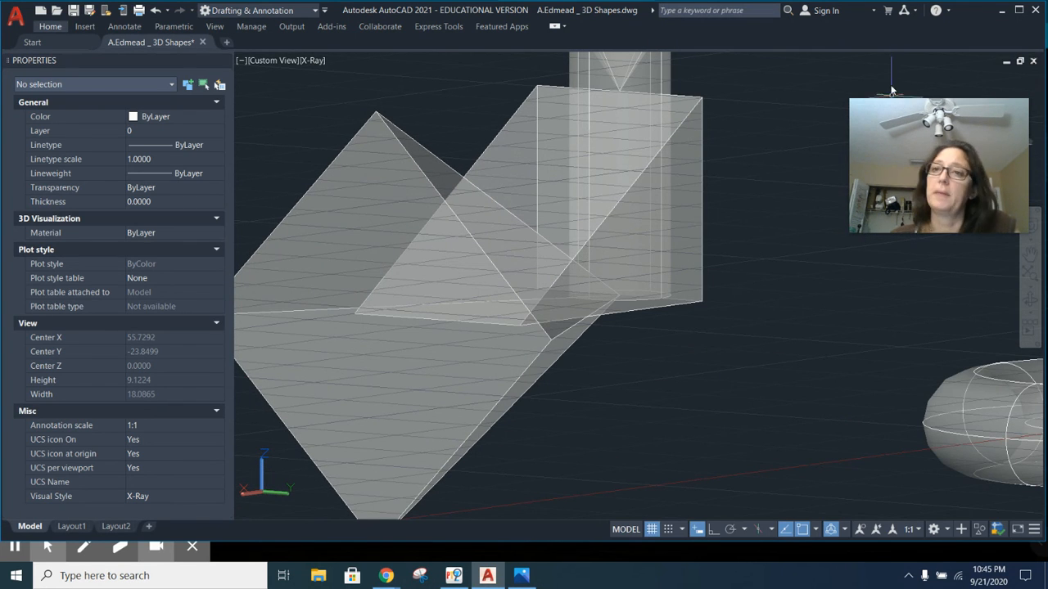
{"action": "left_click", "coordinate": [391, 576]}
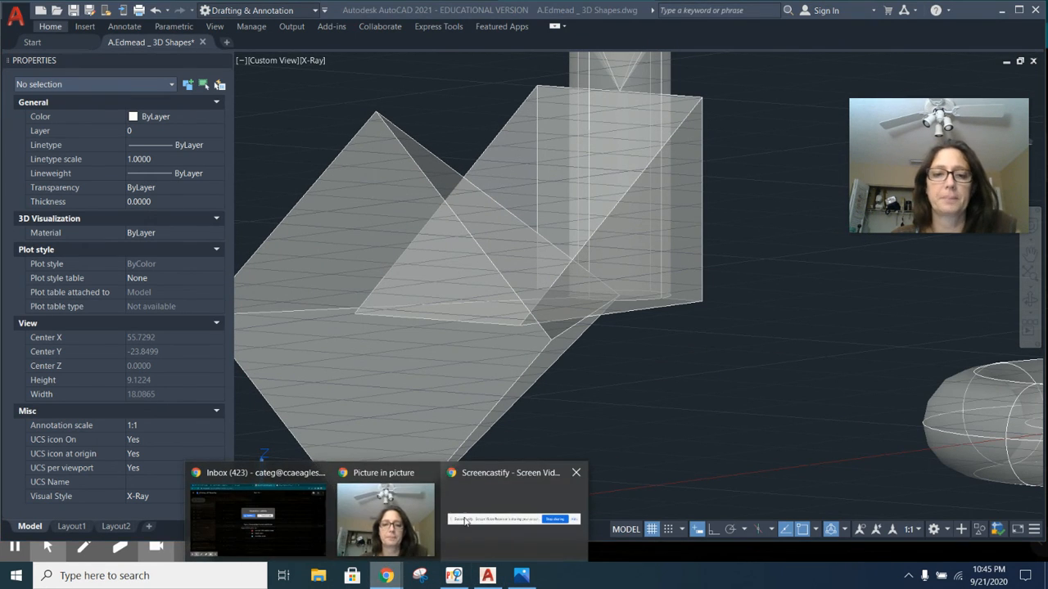